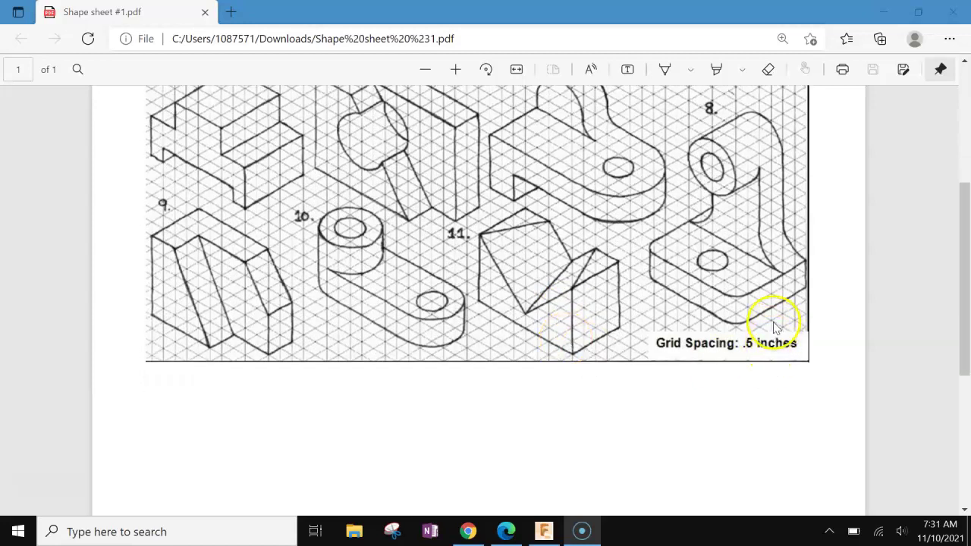
Review the shapes in the shape sheet PDF, switch to Fusion 360 and view the files in the Shape Sheet project
scroll(780, 356, up, 5)
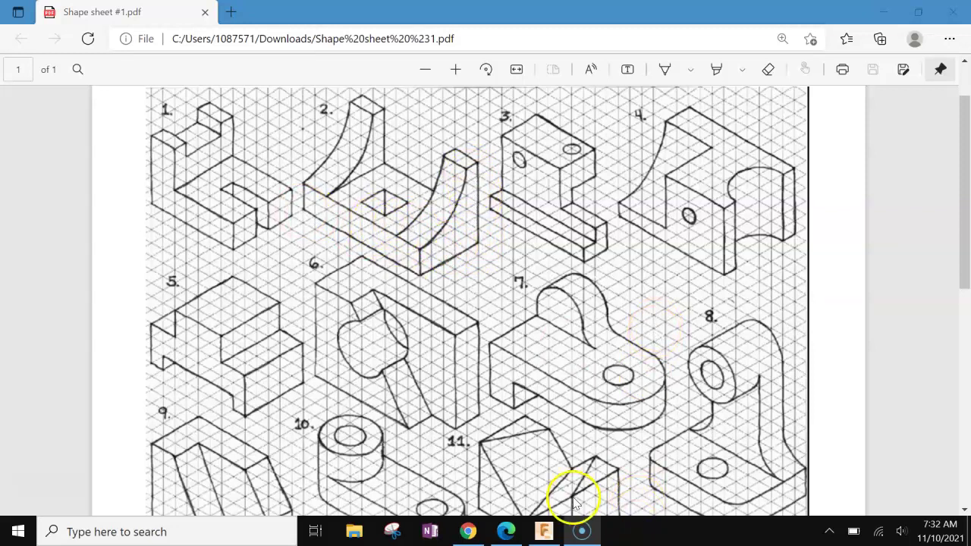
click(548, 529)
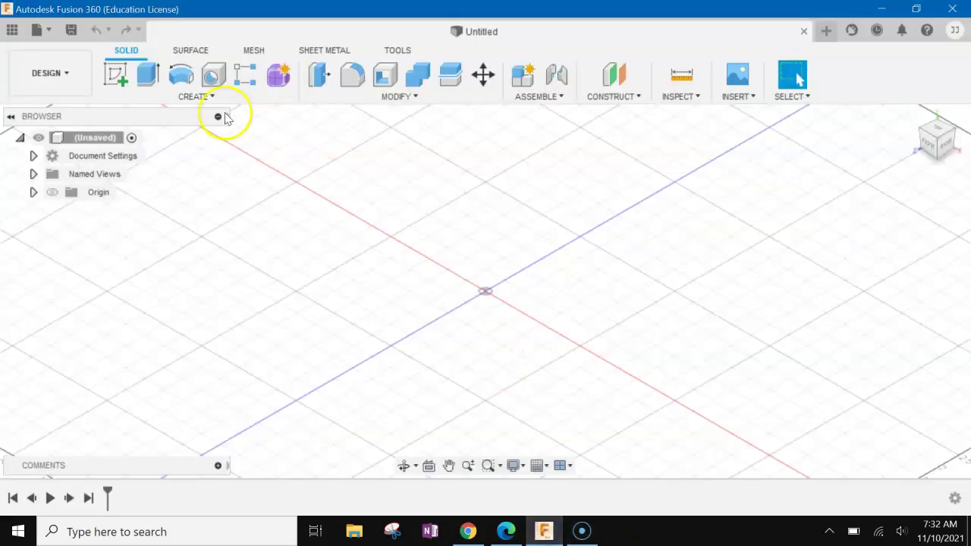
click(13, 31)
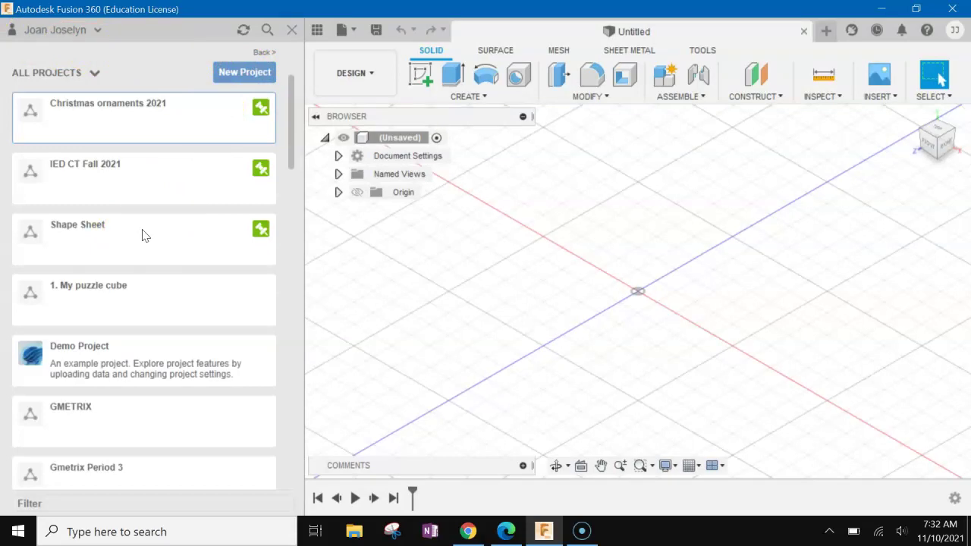
click(142, 230)
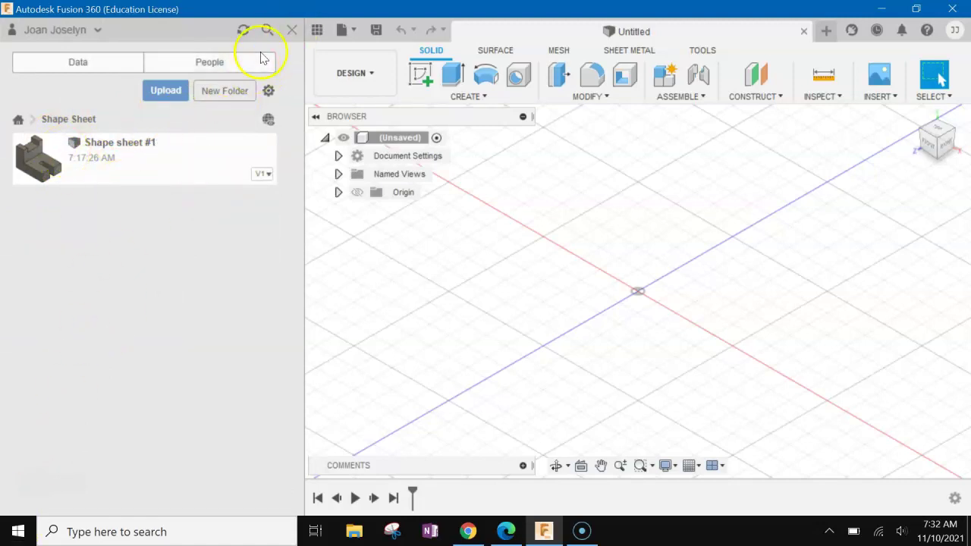
click(291, 29)
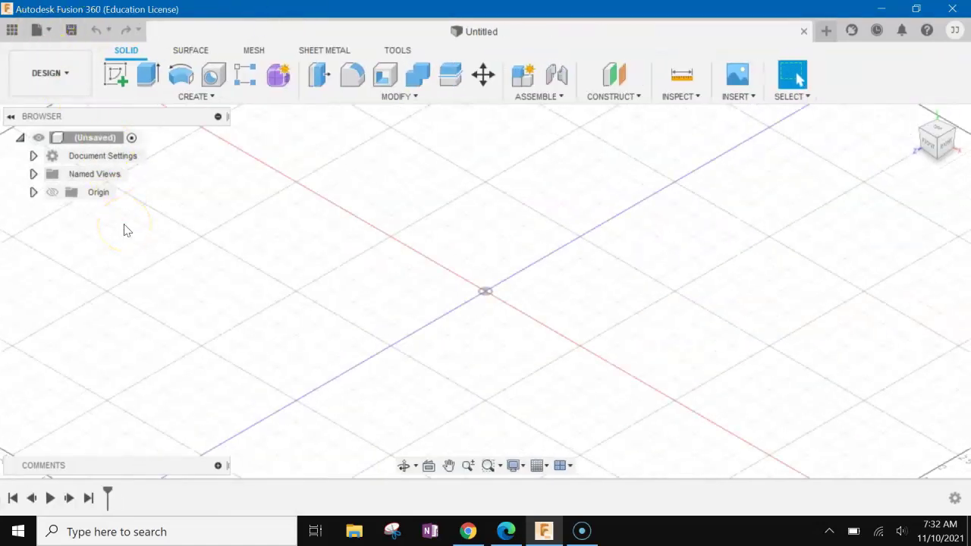
Sketch a rectangle 5 in wide and 3 in high from the origin on the front plane, and finish the sketch
click(115, 74)
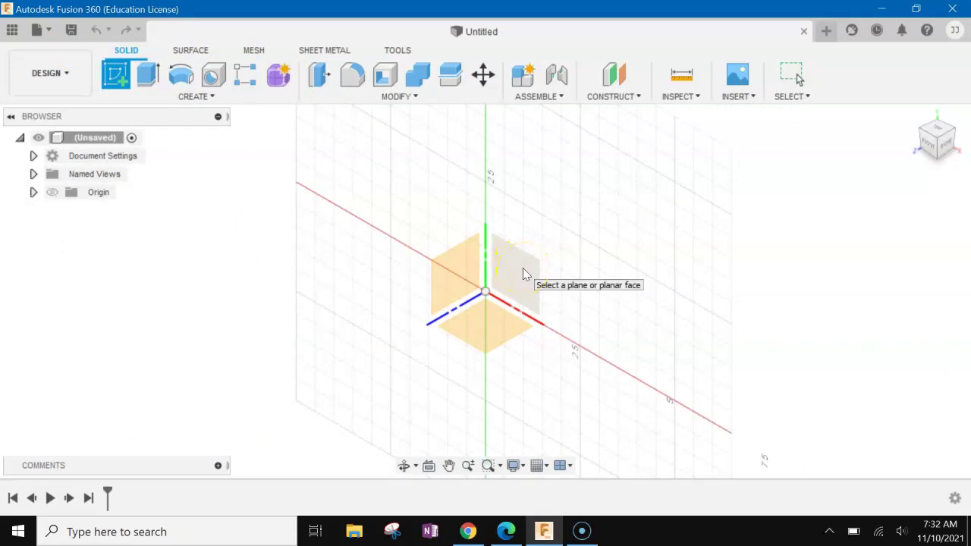
click(522, 272)
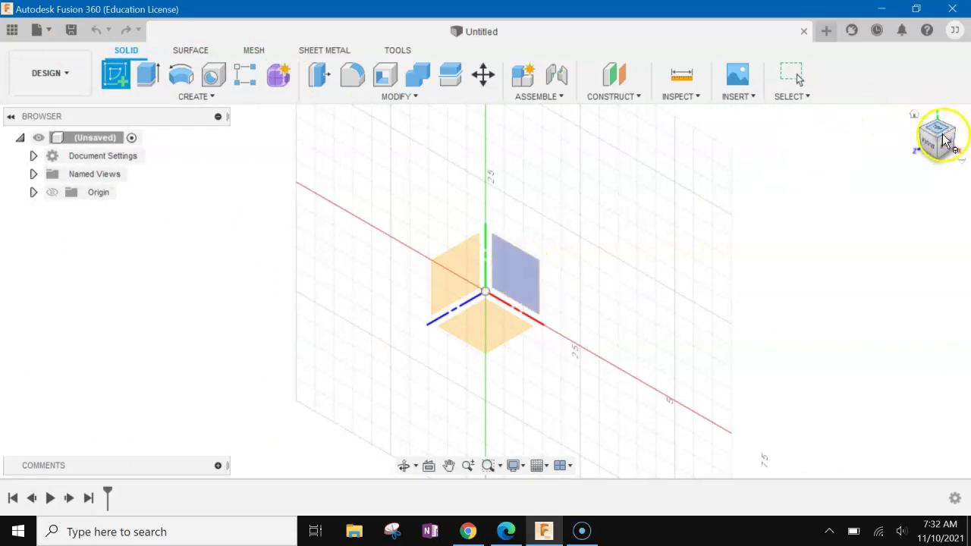
click(522, 274)
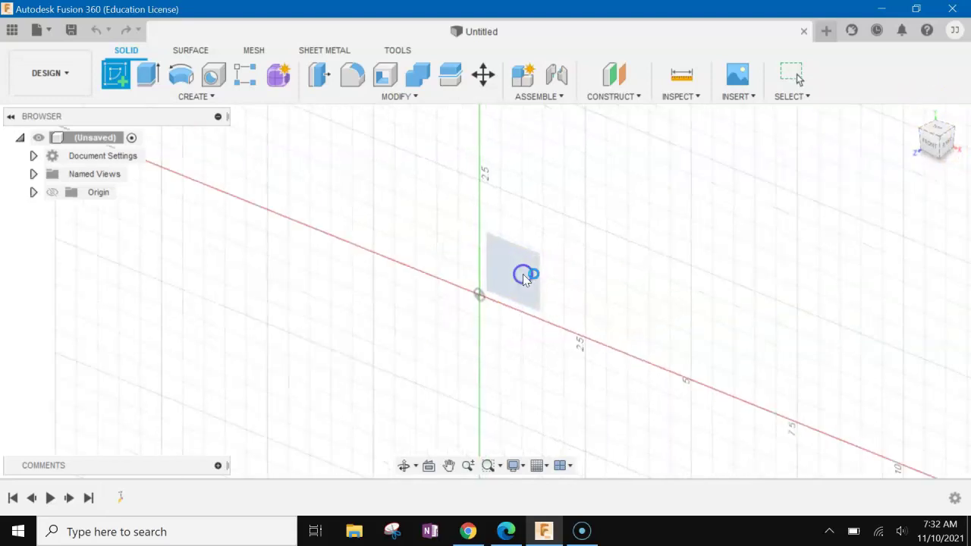
click(146, 76)
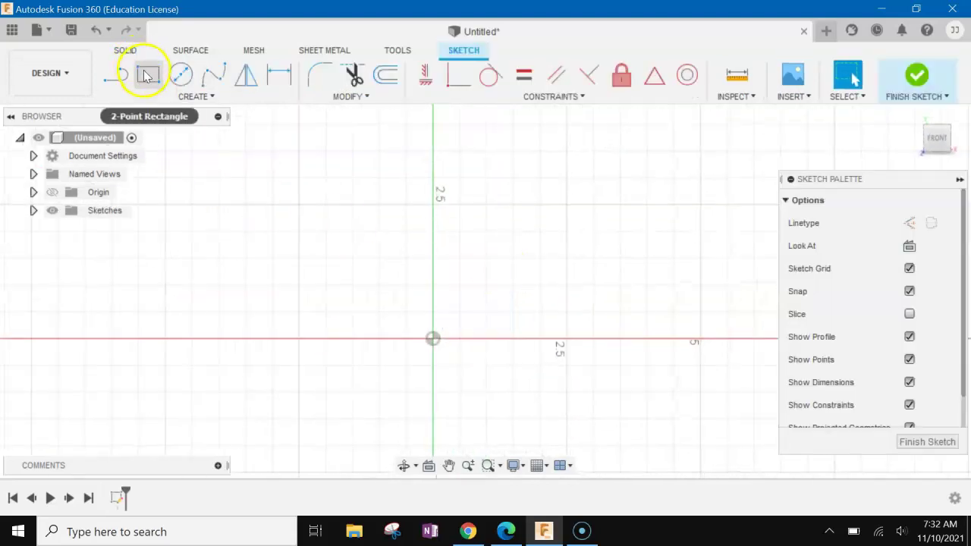
click(432, 339)
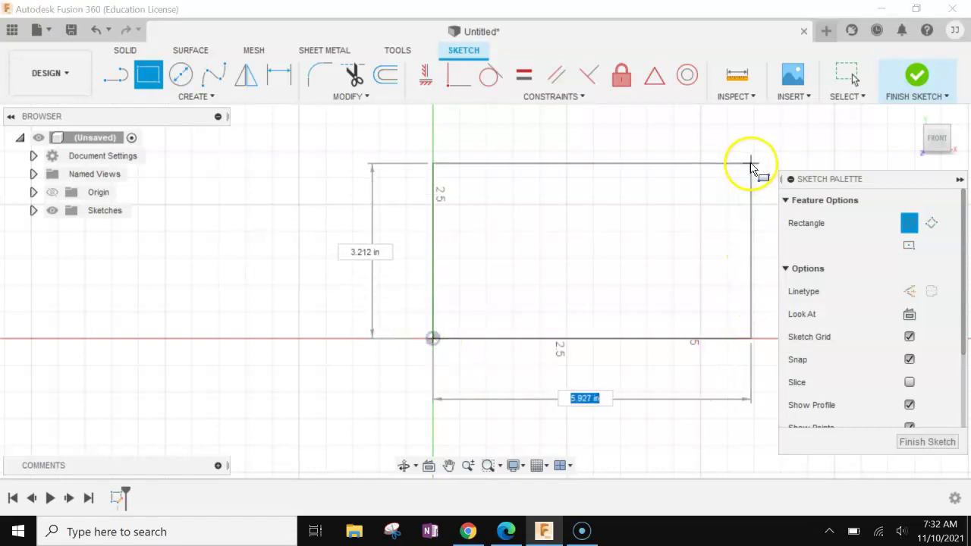
text(5)
key(Tab)
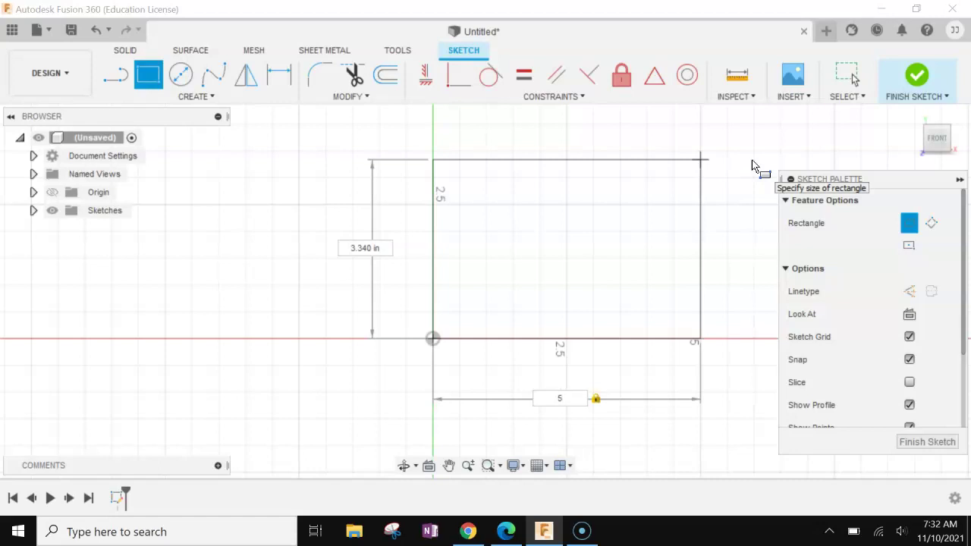
key(Tab)
key(Tab)
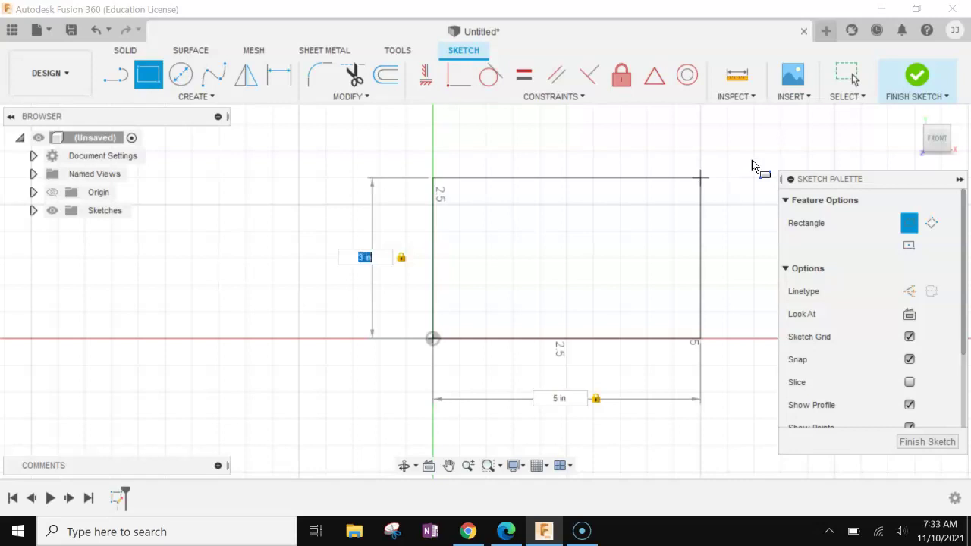
key(Return)
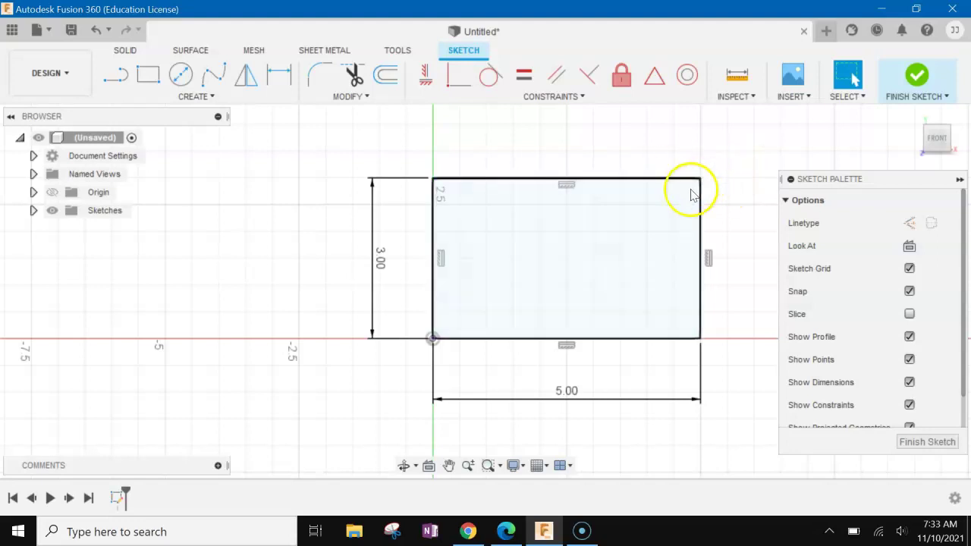
double_click(382, 258)
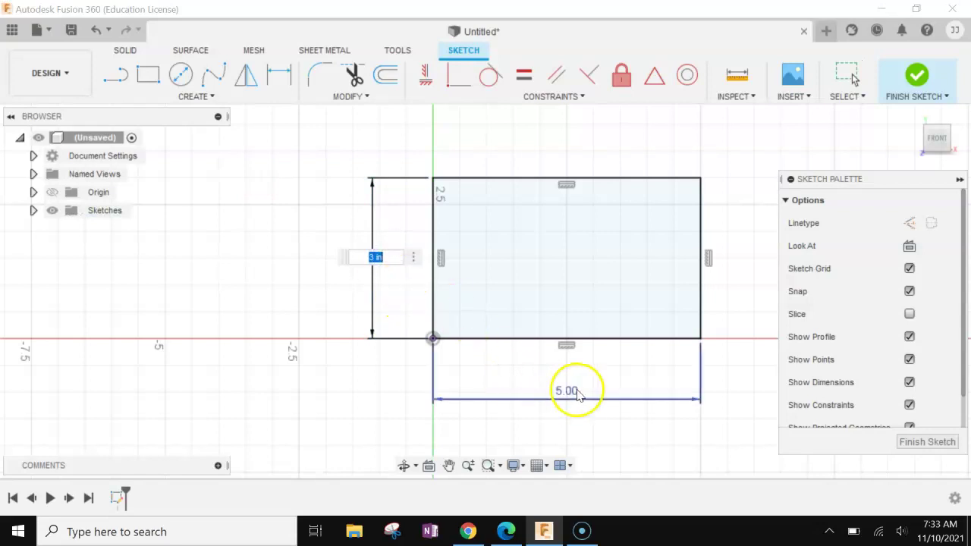
click(734, 136)
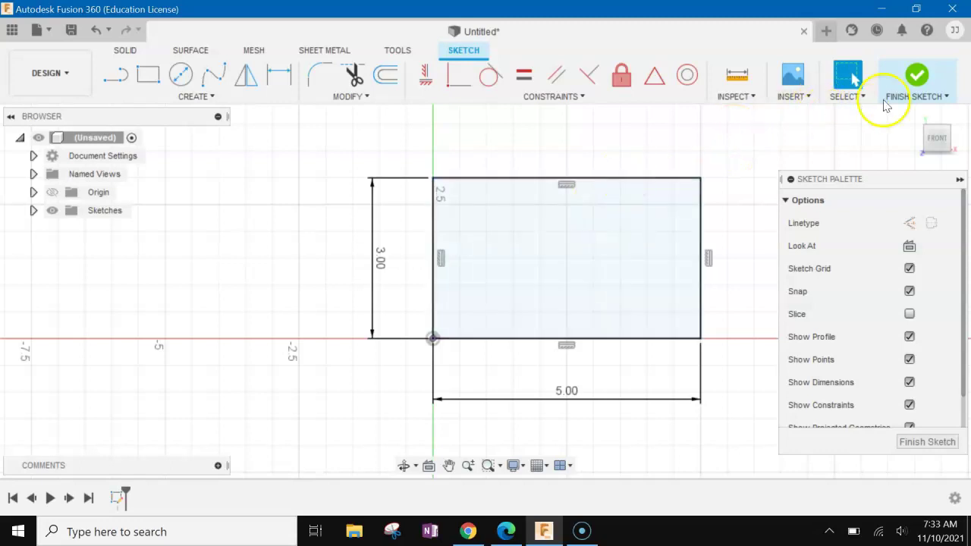
click(924, 84)
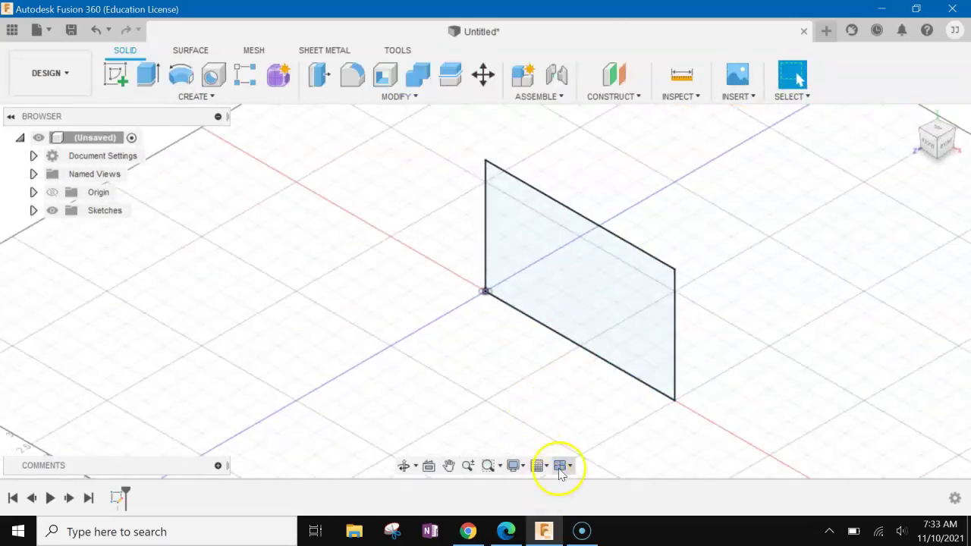
Consult the shape sheet PDF in Edge and extrude the rectangle in Fusion 360 by -2.50 in as a new body
click(509, 532)
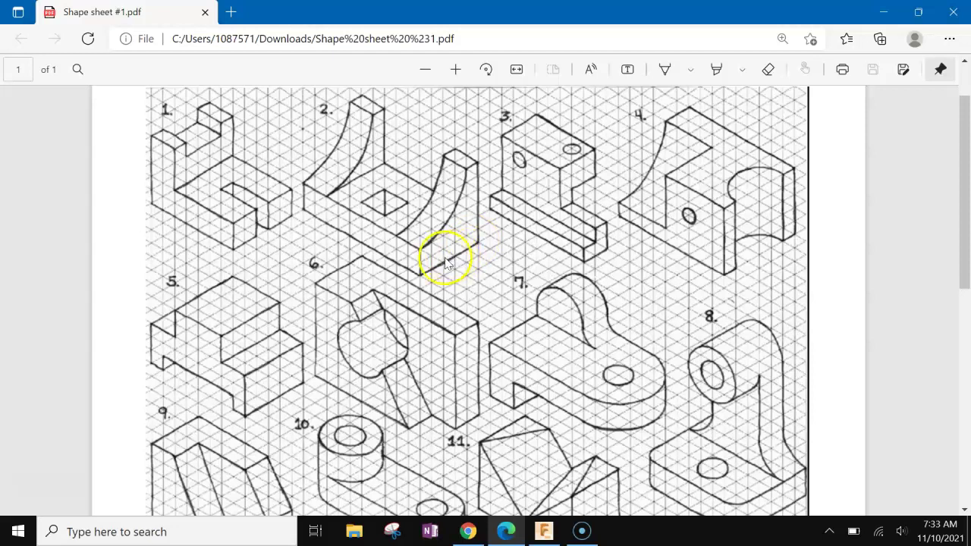
click(544, 531)
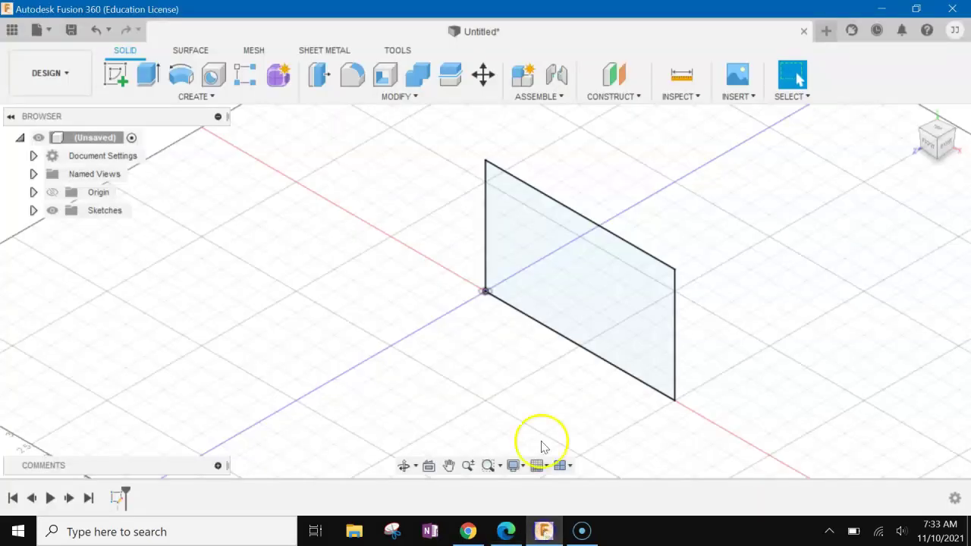
click(148, 73)
drag(569, 286, 670, 222)
click(774, 265)
drag(755, 274, 417, 295)
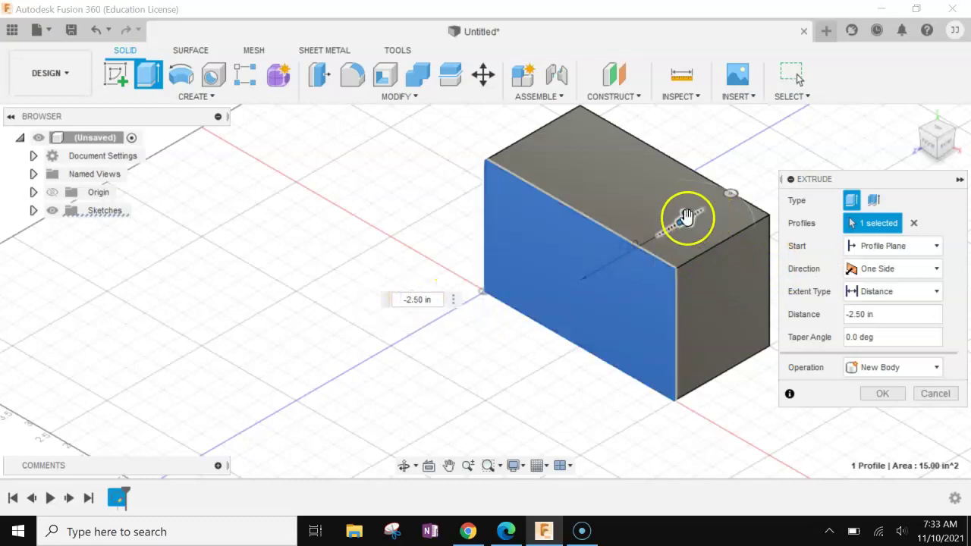
click(494, 340)
click(673, 254)
click(698, 217)
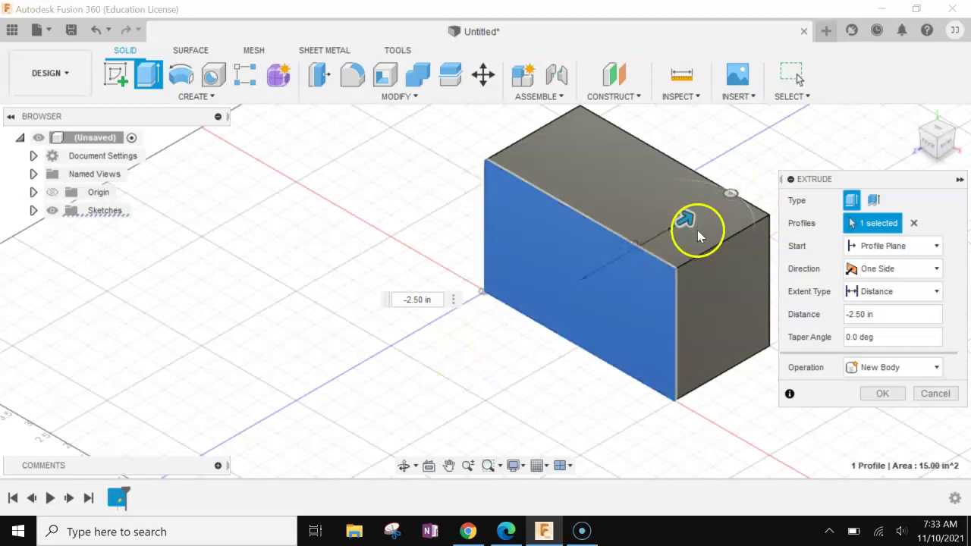
click(884, 394)
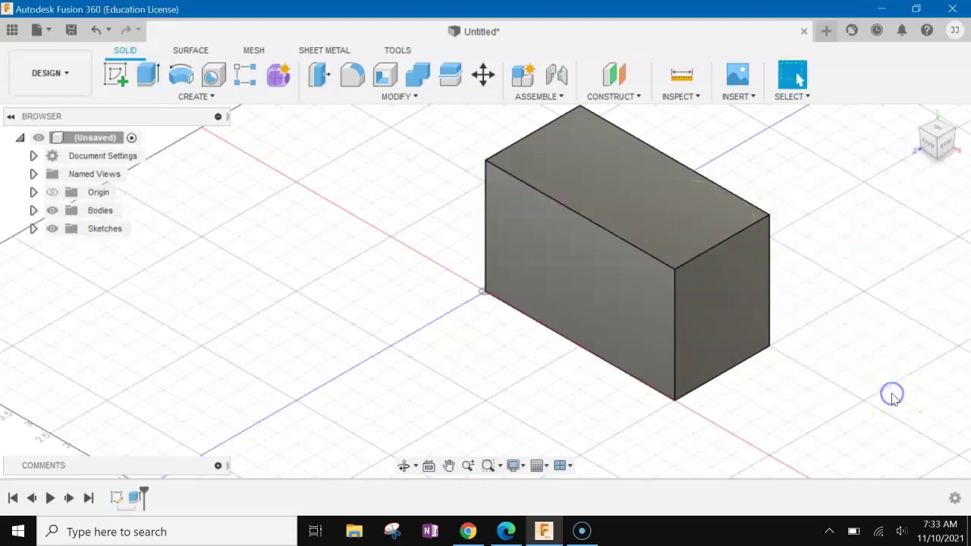
Check the PDF in Edge and, in Fusion 360, sketch a middle rectangle about 3.03 by 2.5 in across the block's top face
click(508, 532)
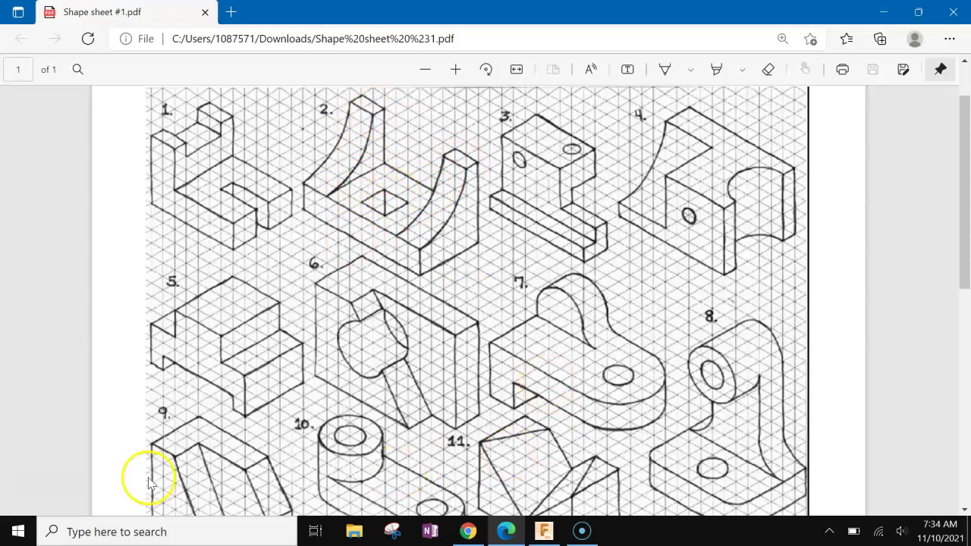
click(542, 529)
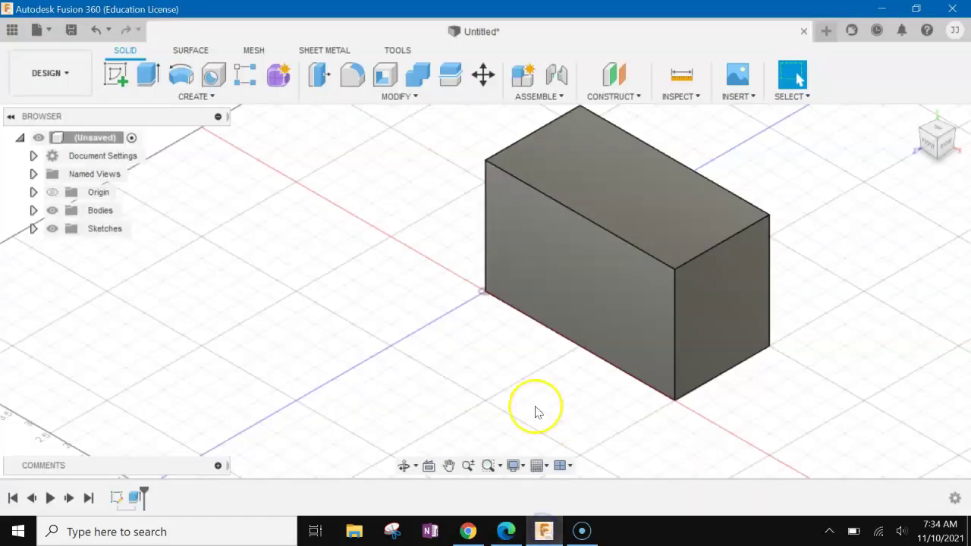
click(114, 76)
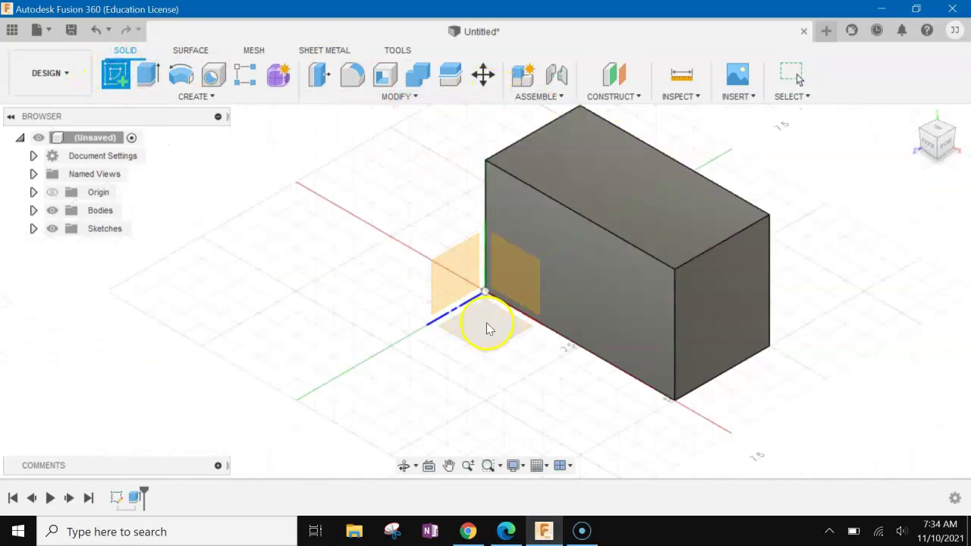
click(620, 195)
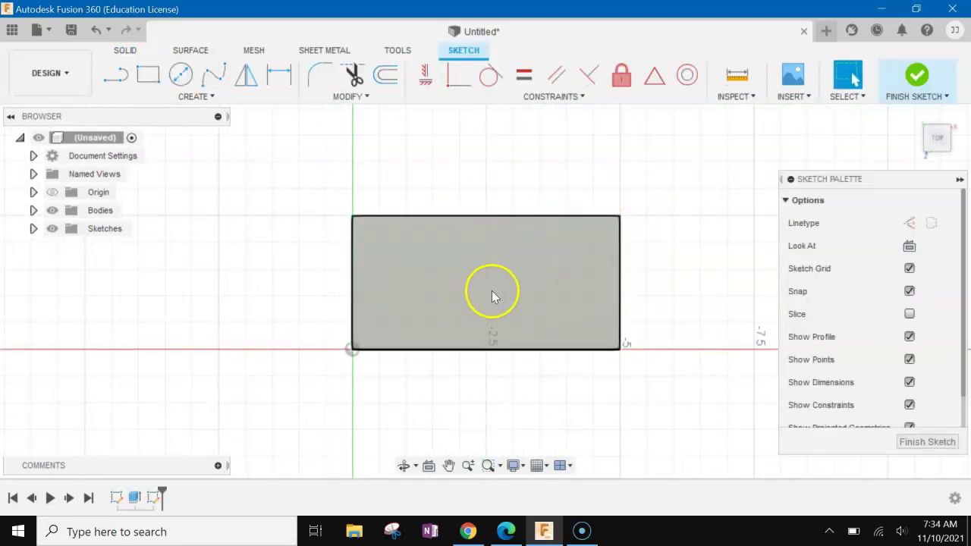
click(149, 75)
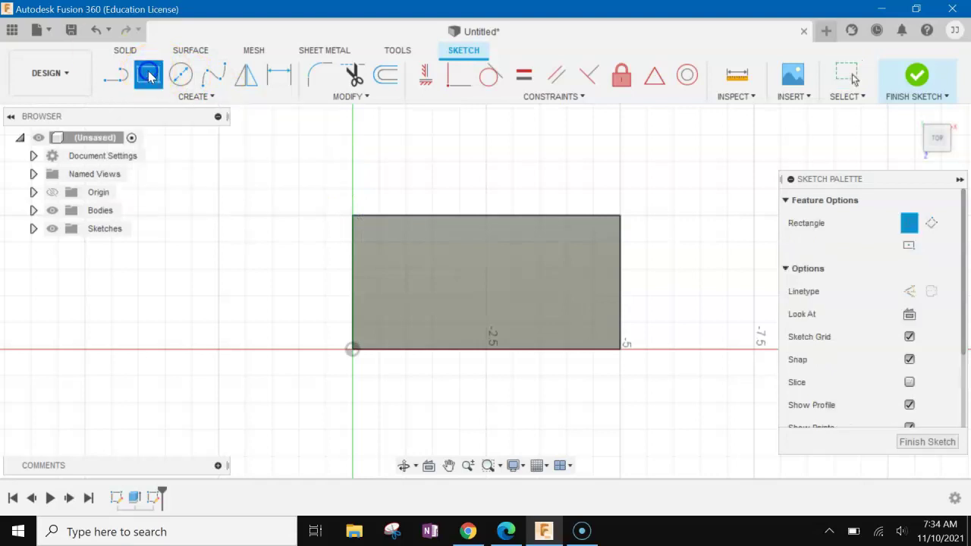
click(404, 216)
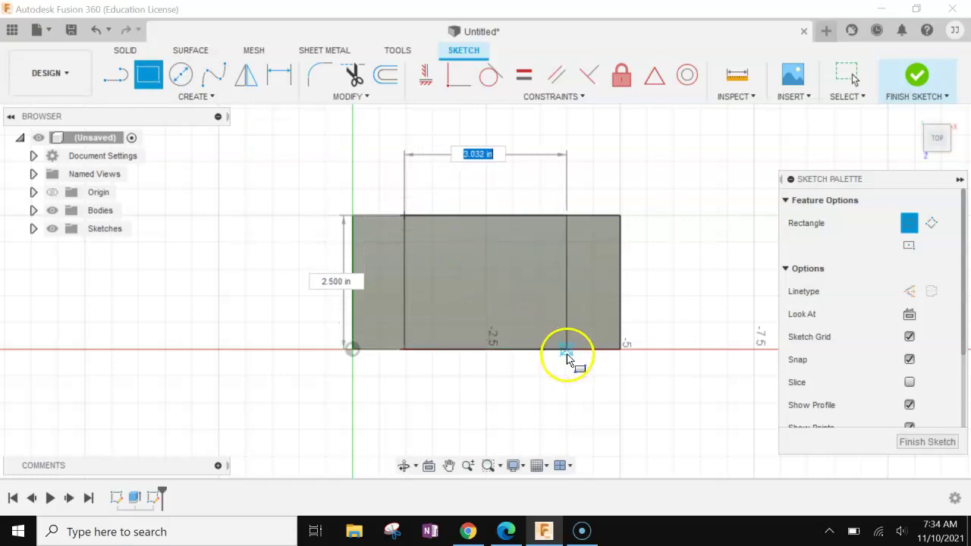
click(567, 351)
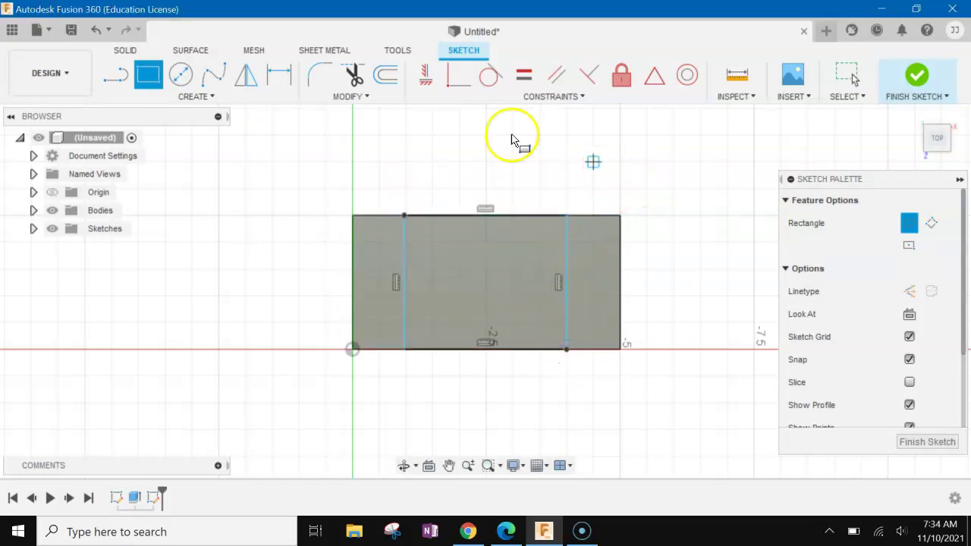
Dimension the inner rectangle's left side 1 in from the block's left edge
click(277, 76)
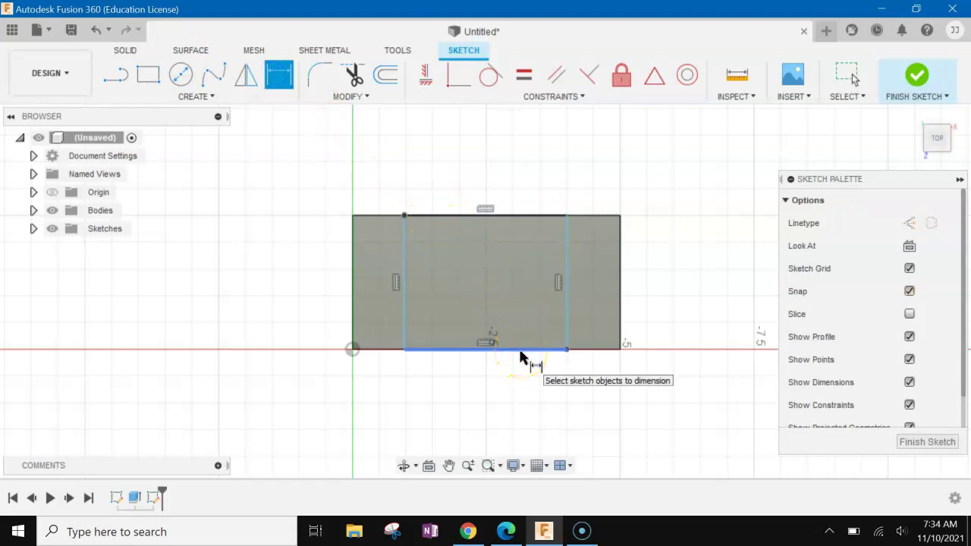
scroll(520, 358, up, 4)
scroll(521, 358, down, 2)
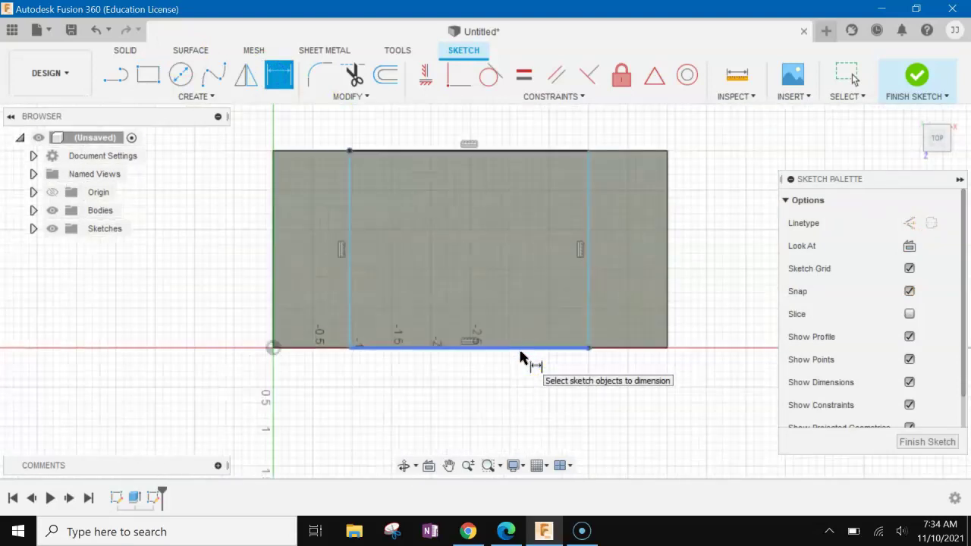
scroll(520, 358, down, 2)
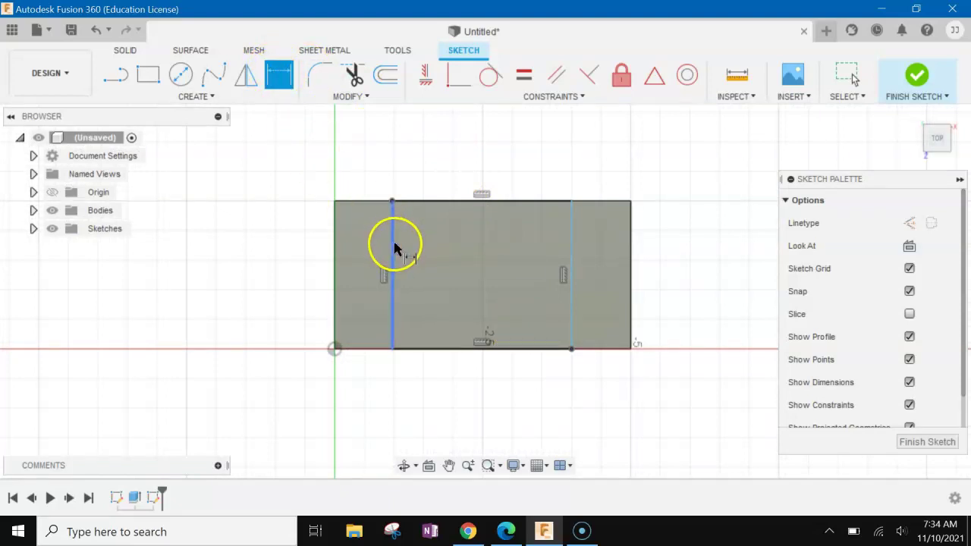
click(392, 247)
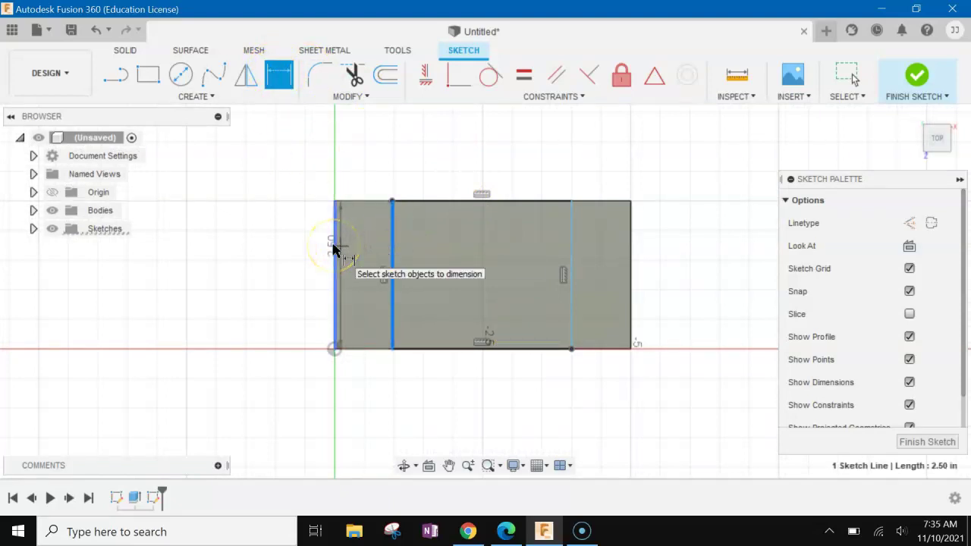
click(335, 245)
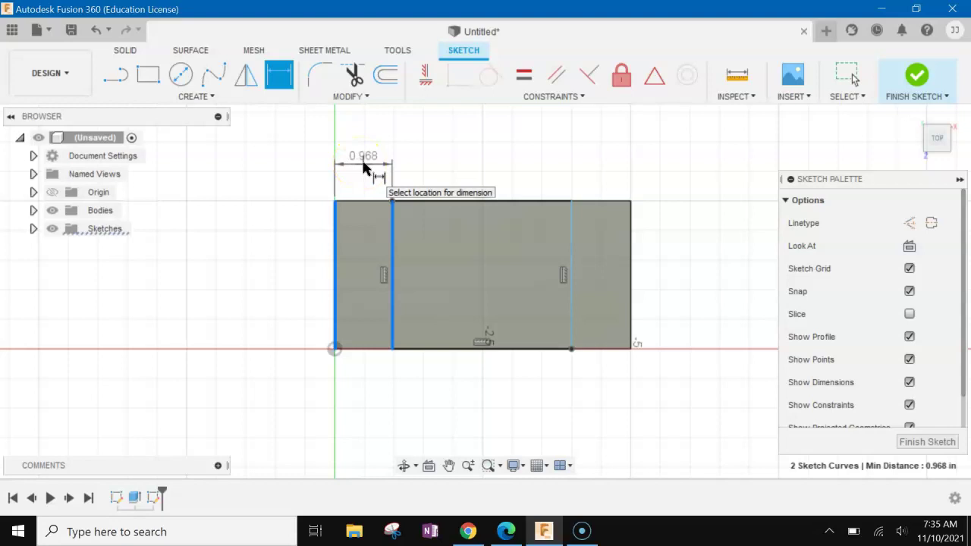
click(364, 167)
text(1)
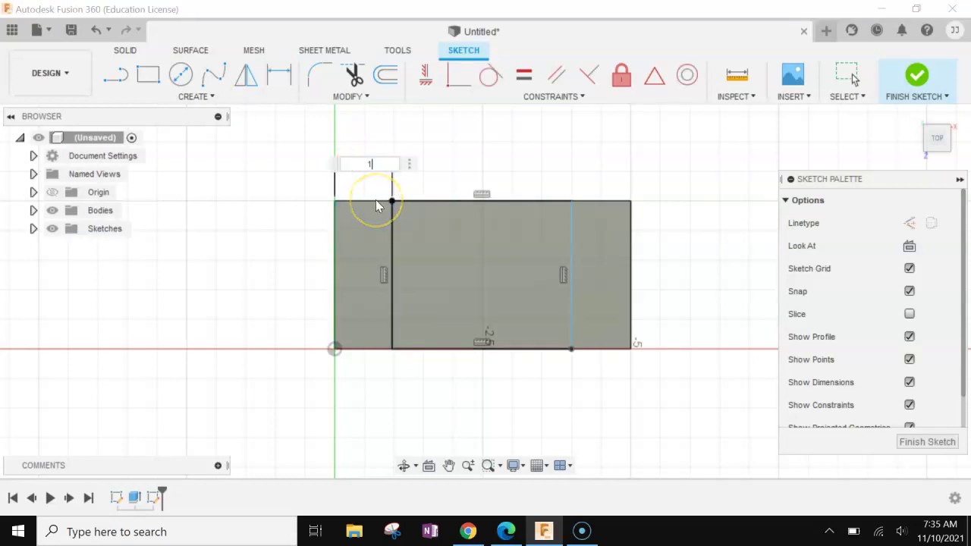
key(Return)
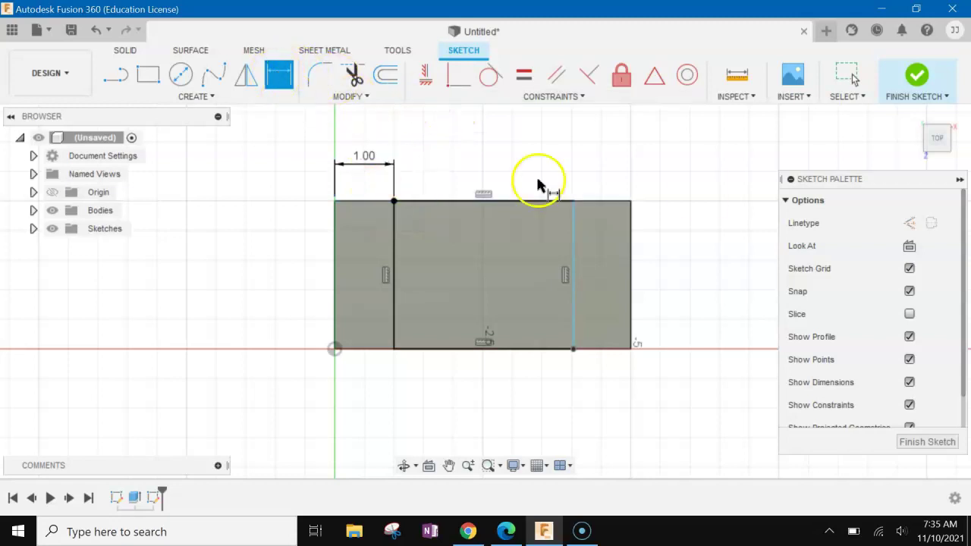
Dimension the inner rectangle's right side 1 in from the block's right edge and finish the sketch
click(574, 243)
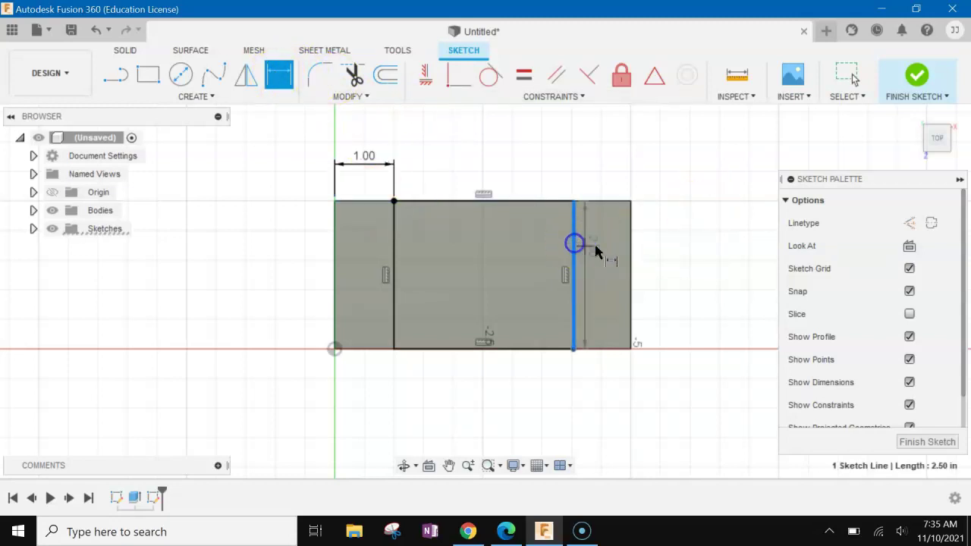
click(633, 262)
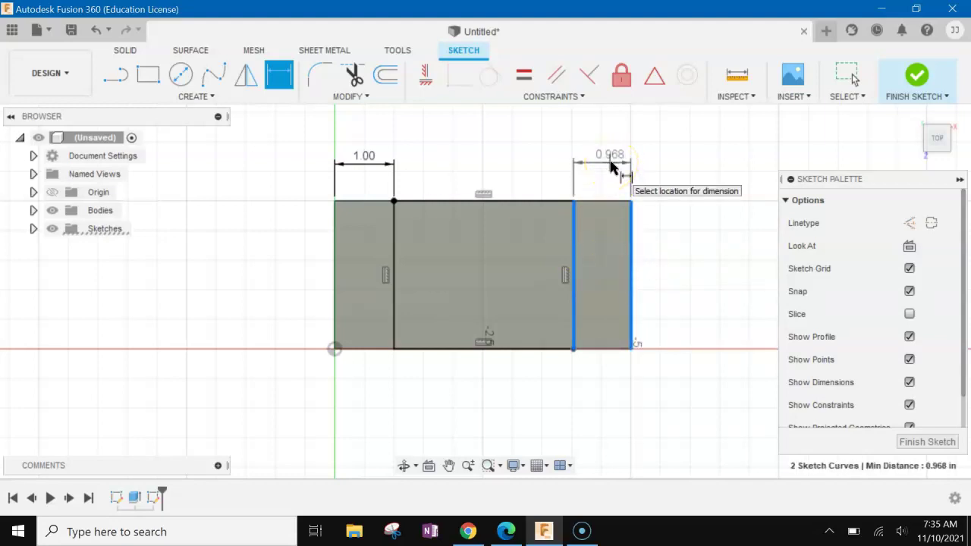
click(612, 165)
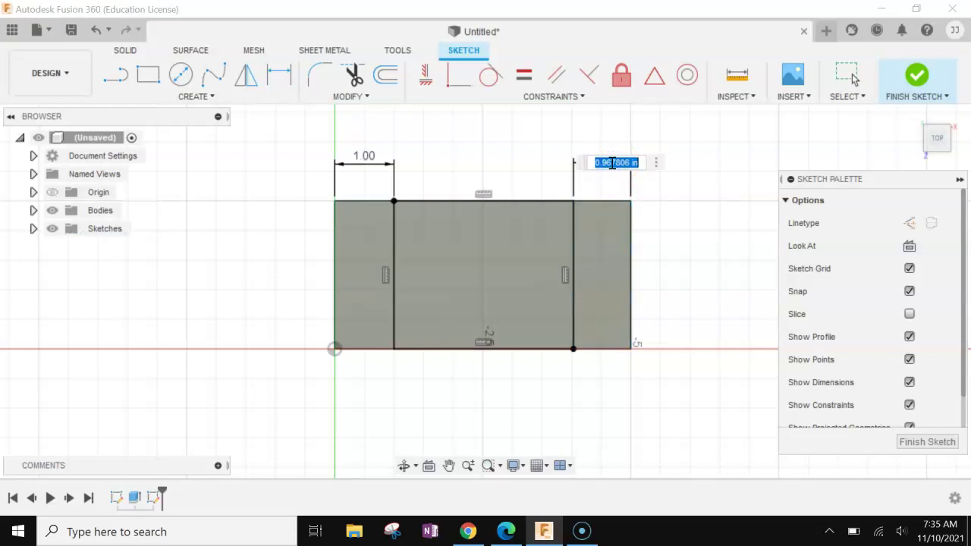
text(1)
key(Return)
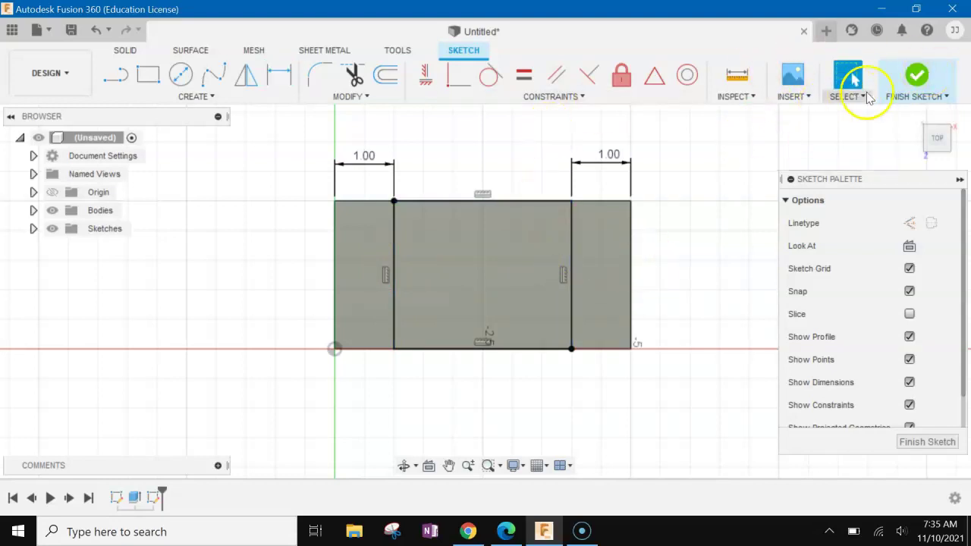
click(917, 79)
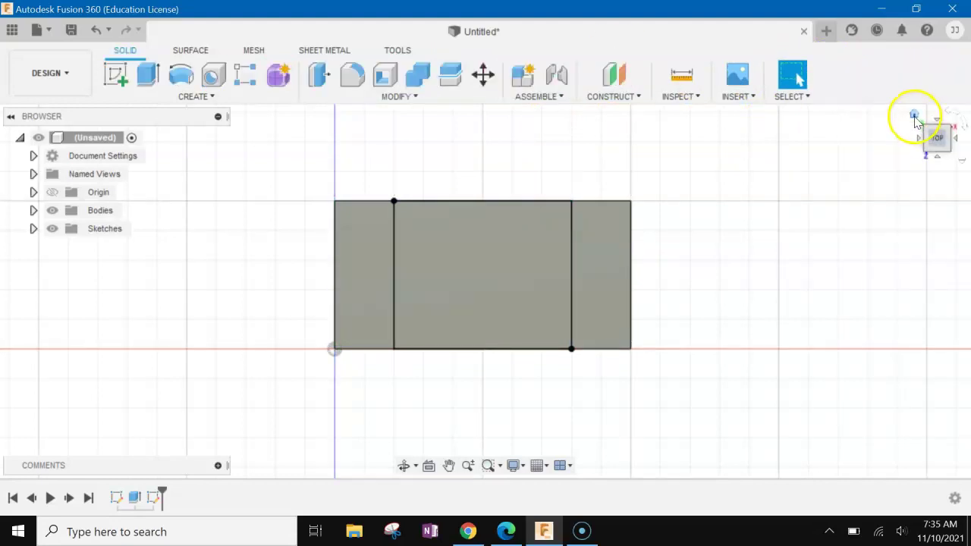
click(914, 116)
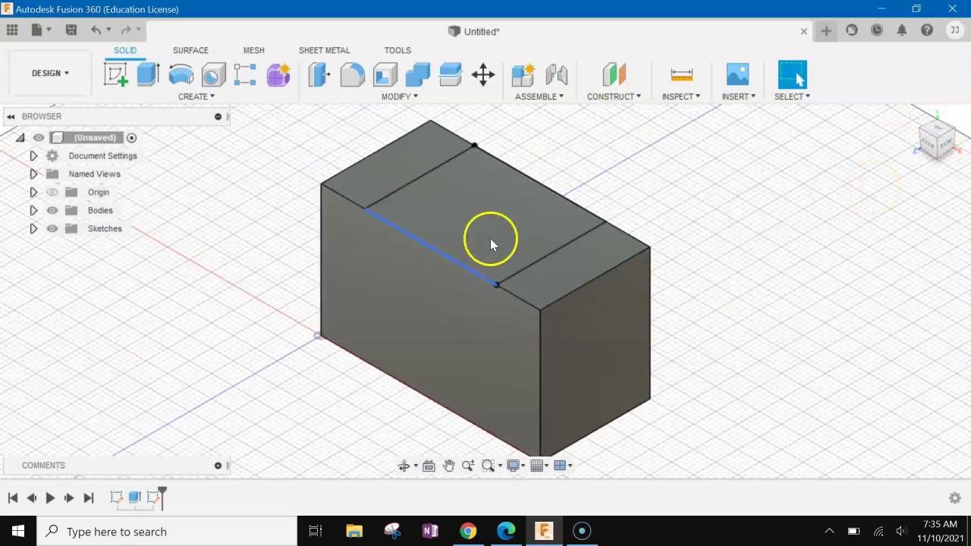
Check shape 2 in the Edge PDF and, in Fusion 360, cut the middle rectangle into the block with a -2.00 in extrude
click(507, 530)
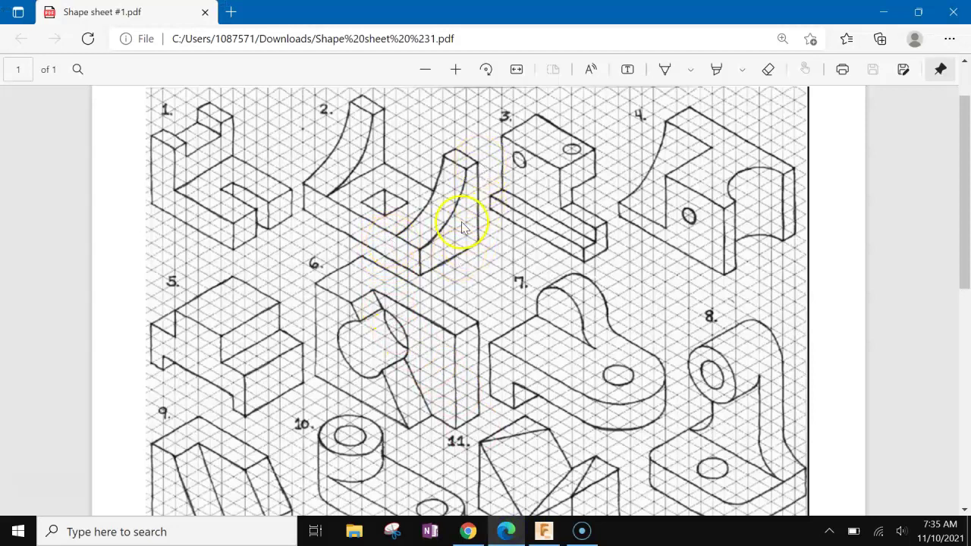
click(544, 531)
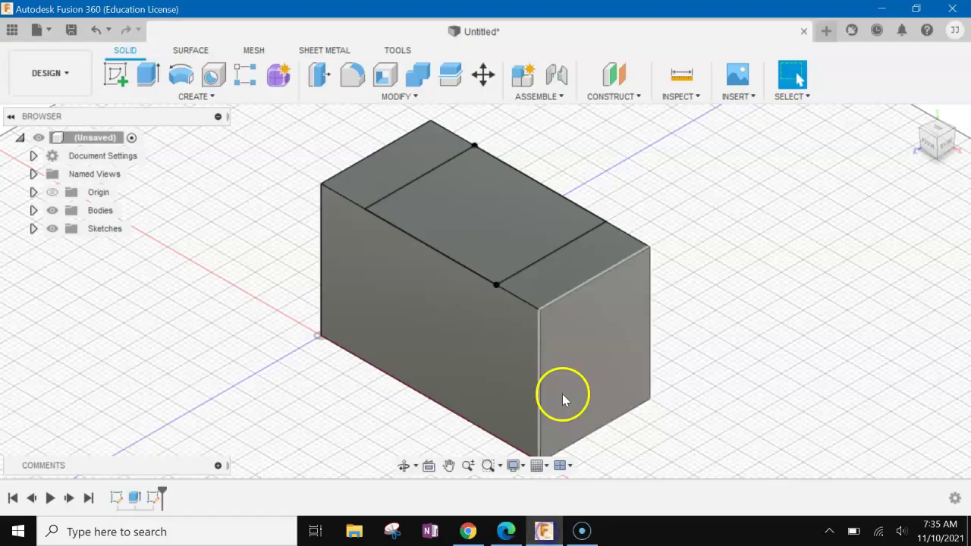
click(147, 74)
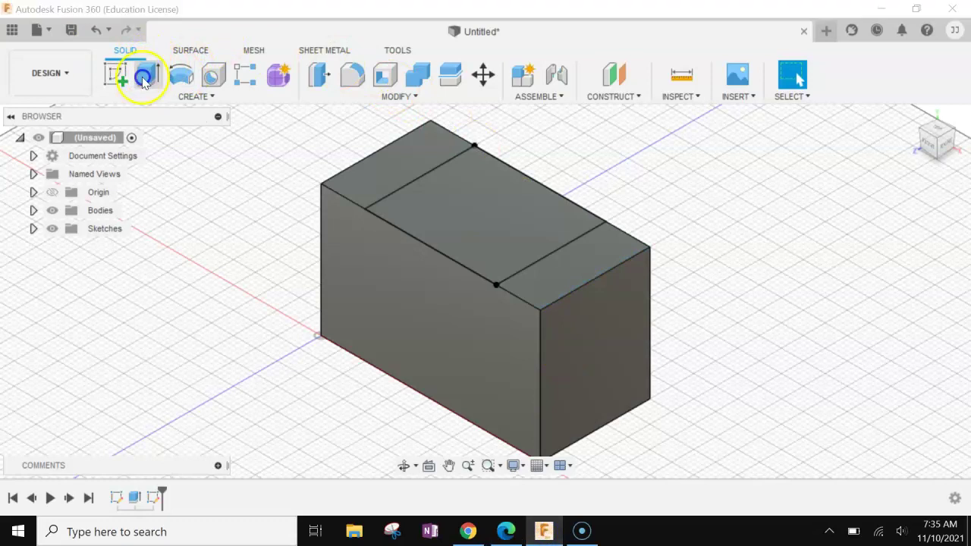
click(486, 226)
drag(484, 201, 531, 182)
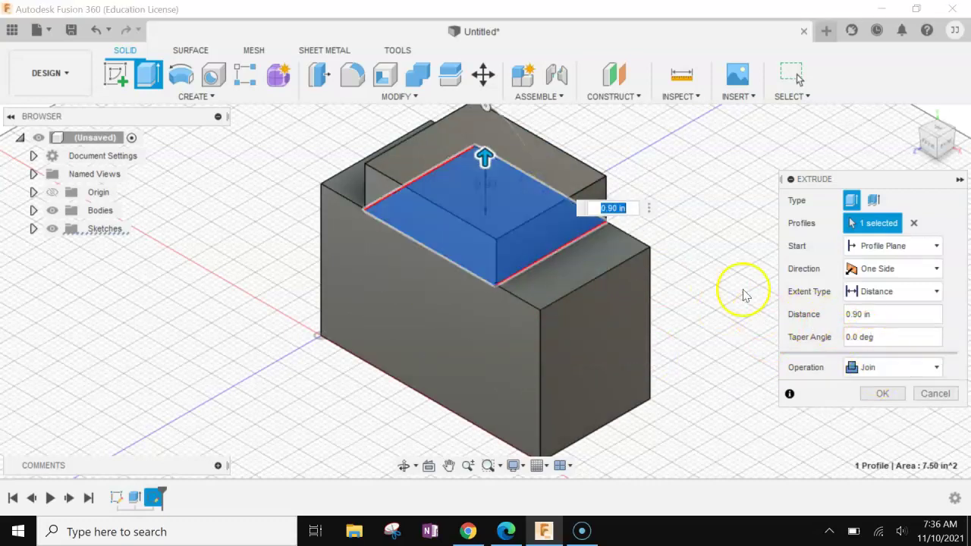
drag(484, 158, 436, 318)
click(598, 364)
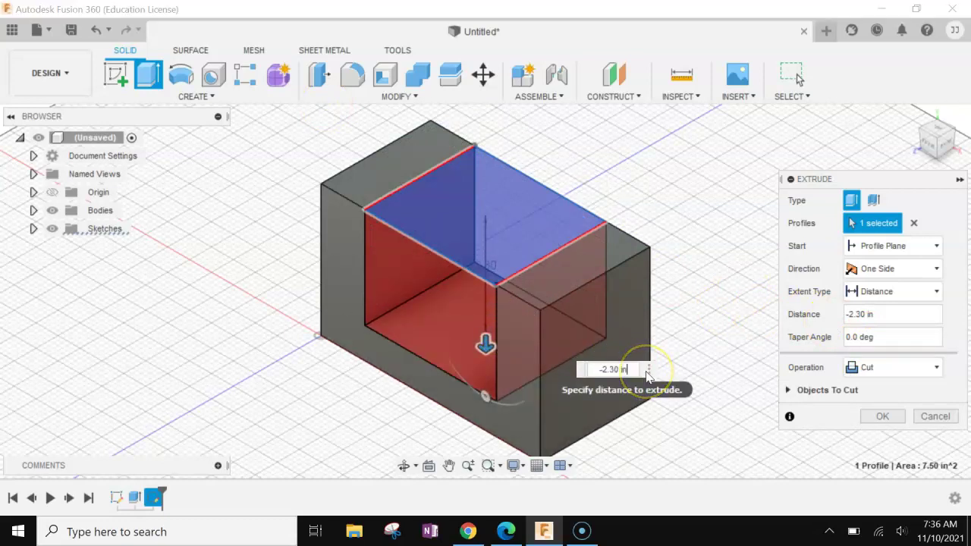
text(-2.00)
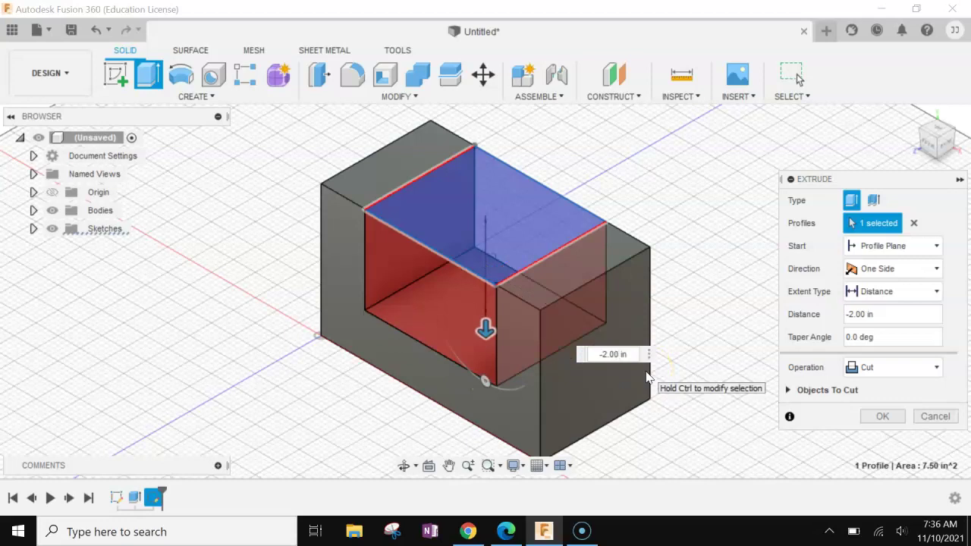
click(882, 417)
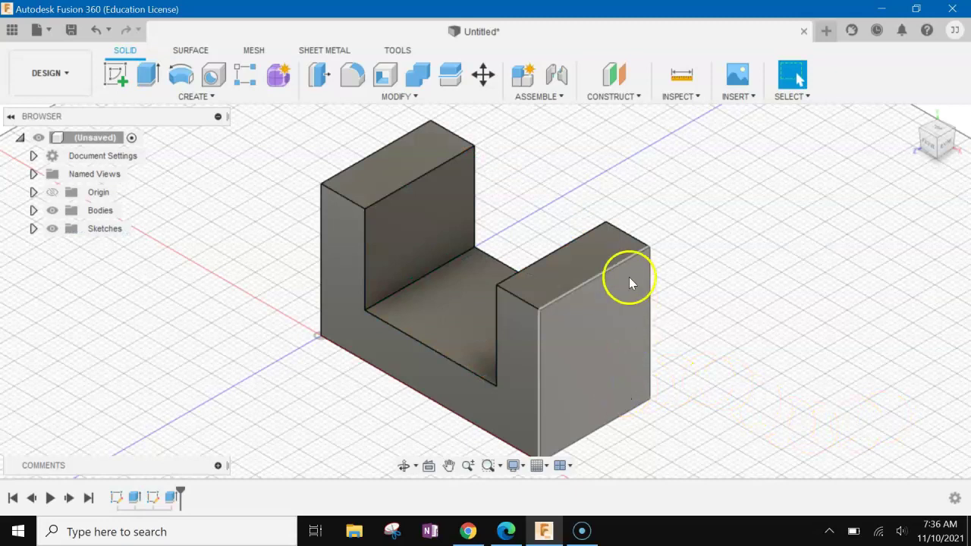
Consult the PDF in Edge and, in Fusion 360, sketch a rectangle about 1.00 by 0.90 in on the floor of the slot
click(506, 531)
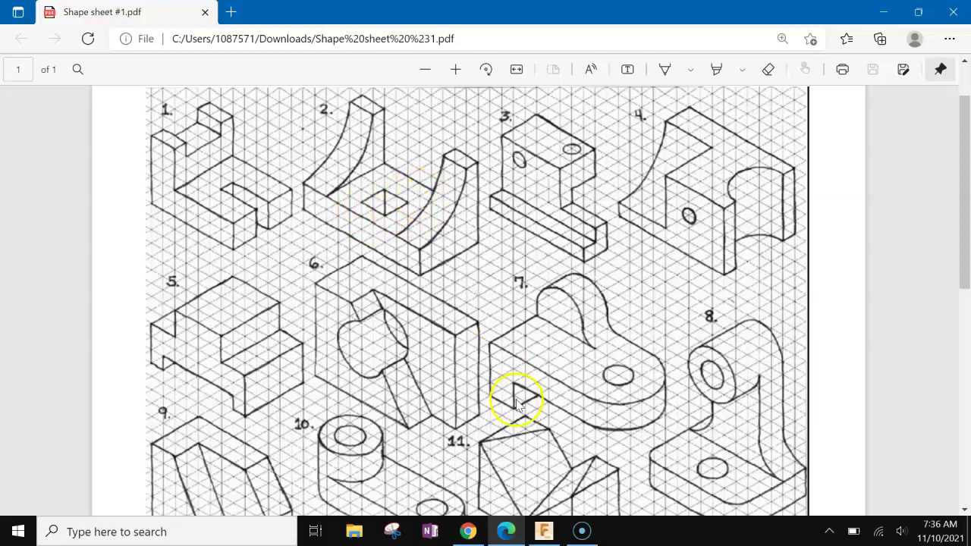
click(546, 531)
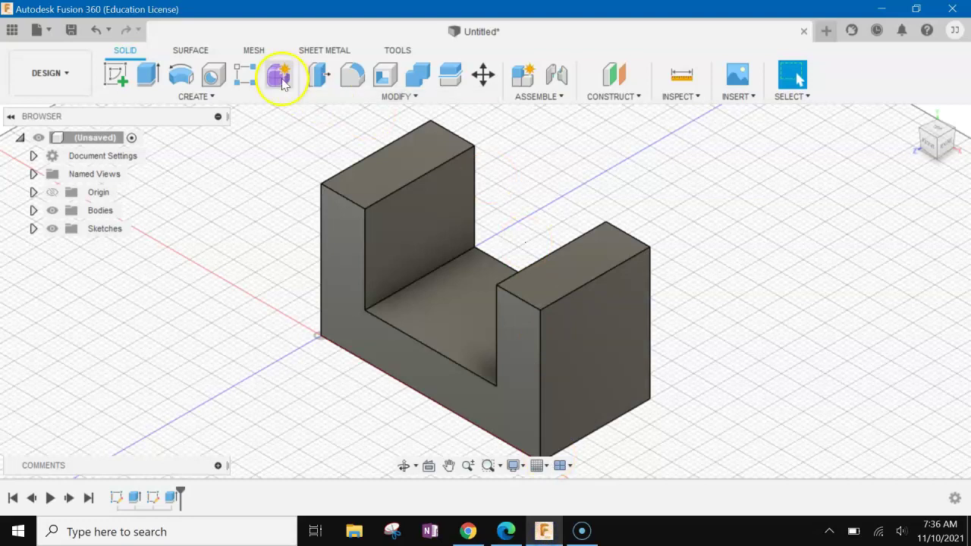
click(114, 79)
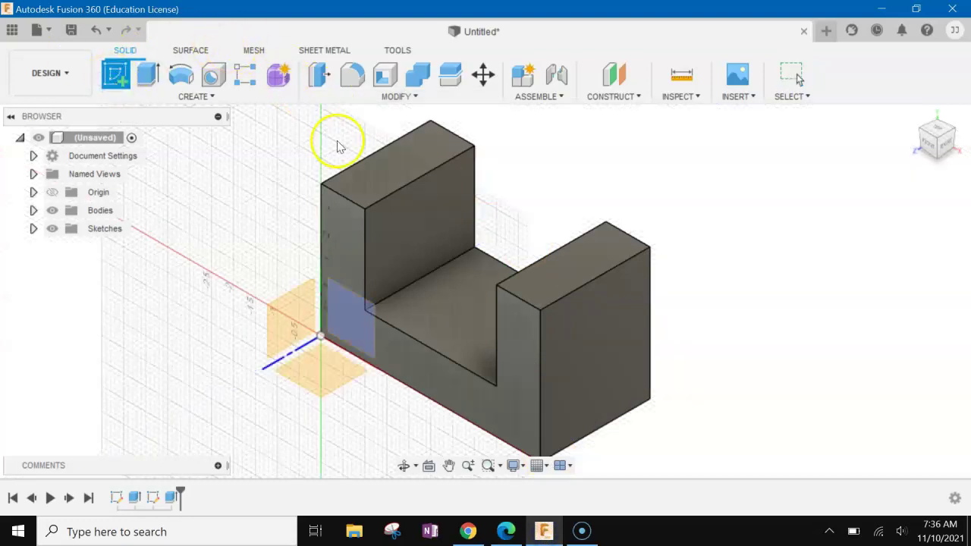
click(468, 311)
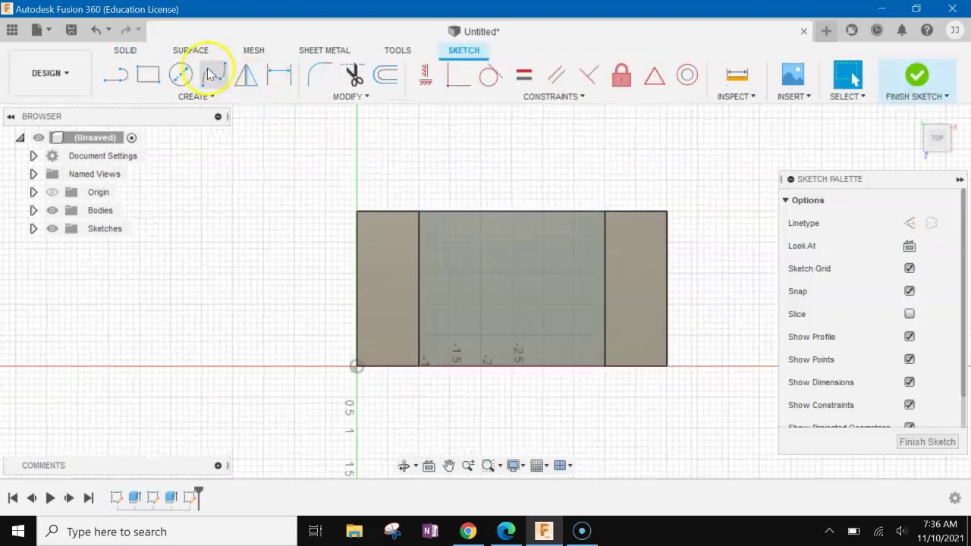
click(146, 75)
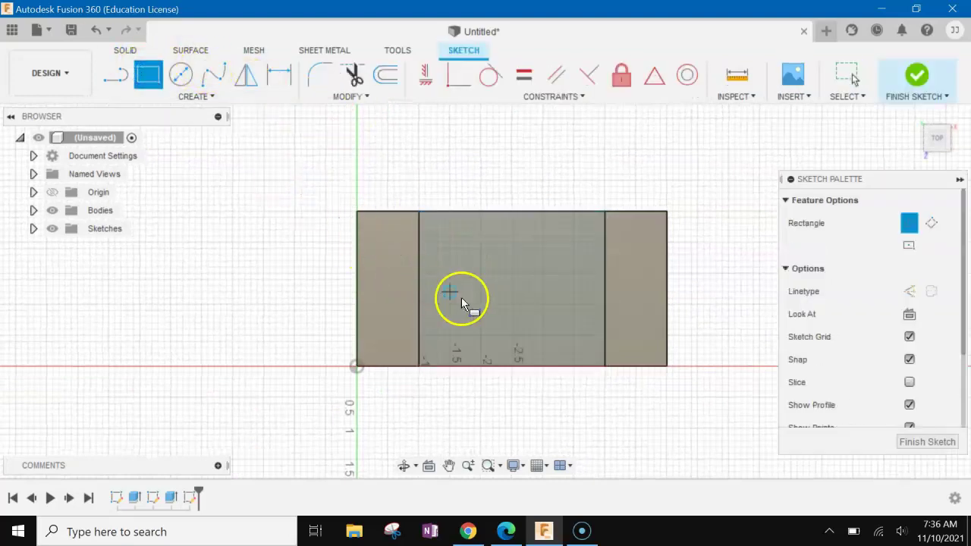
click(483, 274)
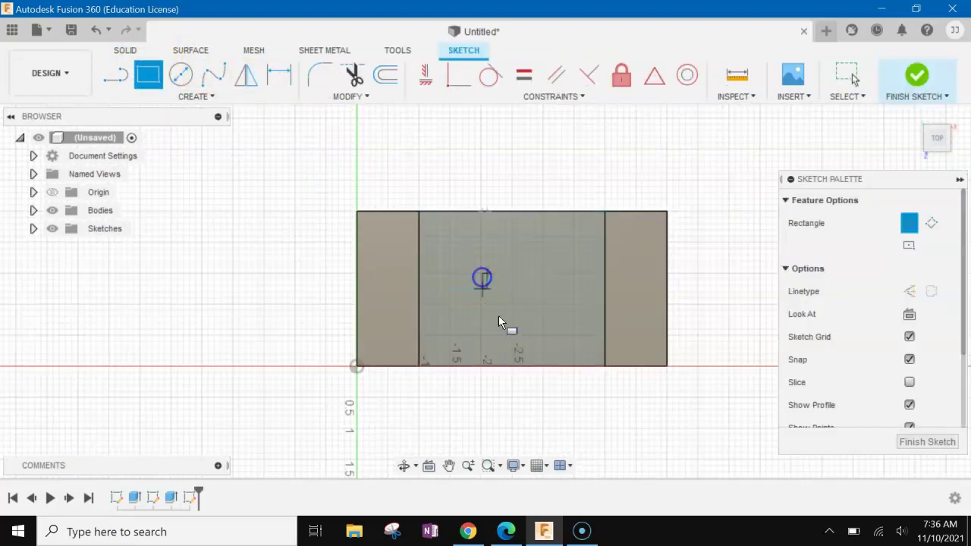
click(547, 331)
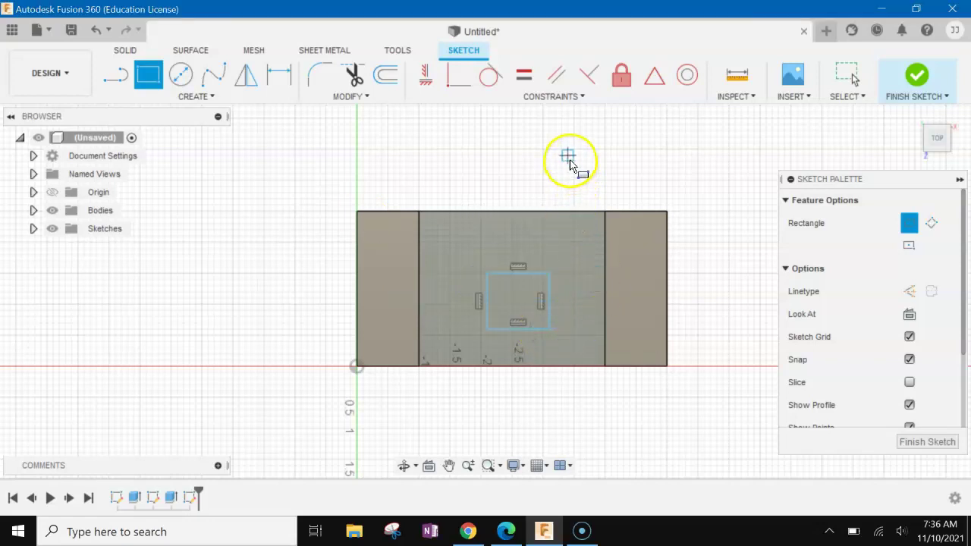
key(Escape)
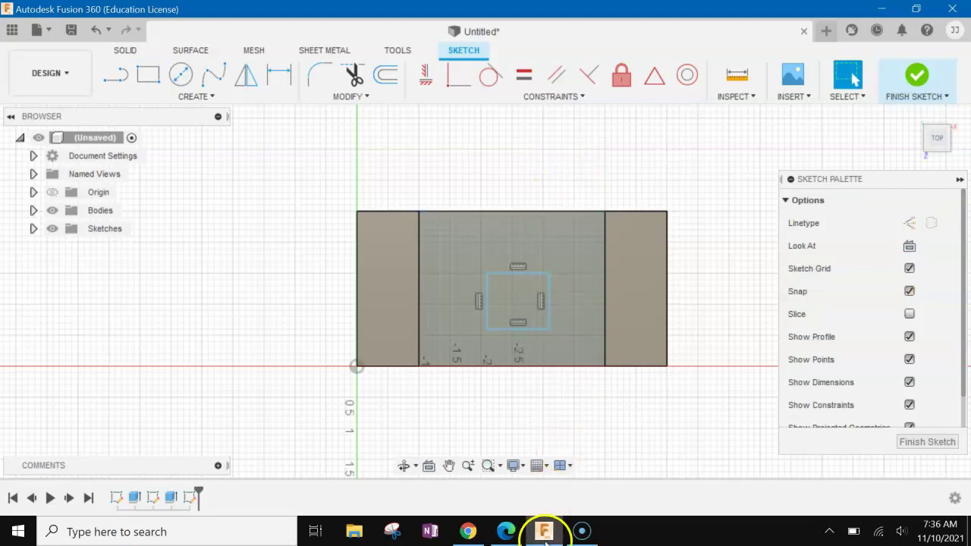
click(506, 530)
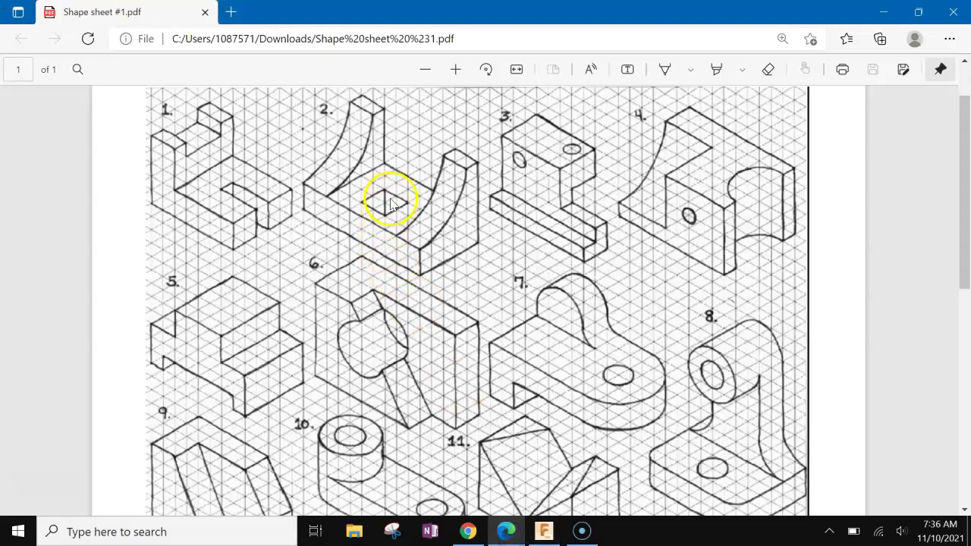
click(543, 531)
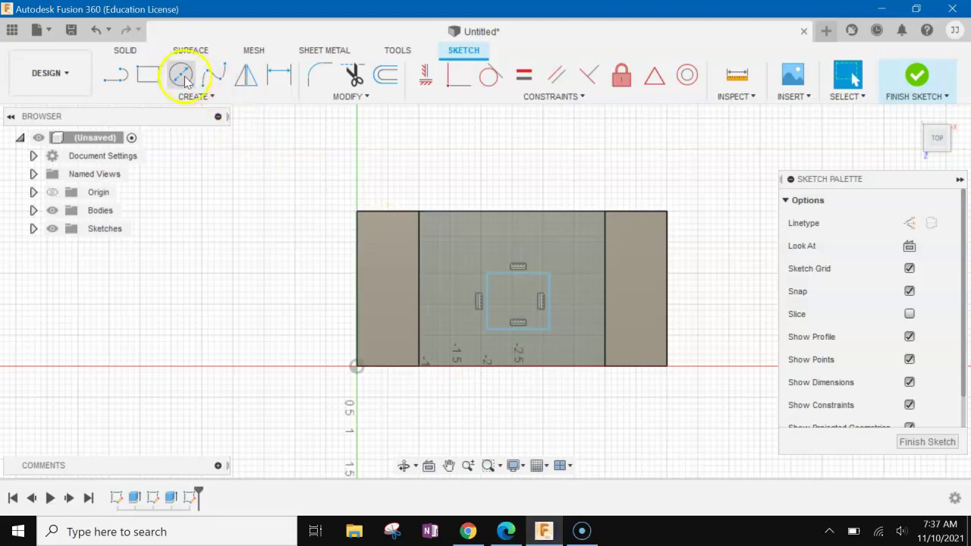
click(278, 74)
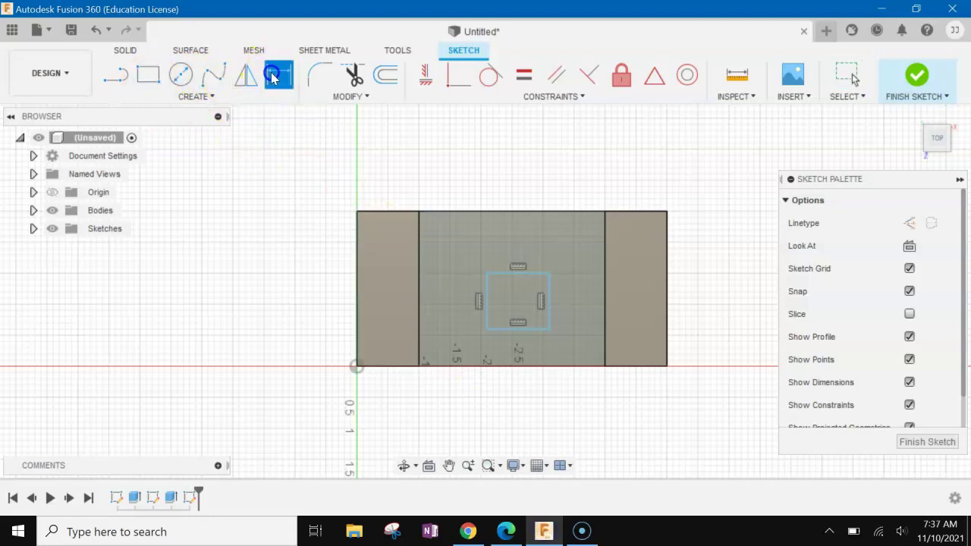
click(517, 273)
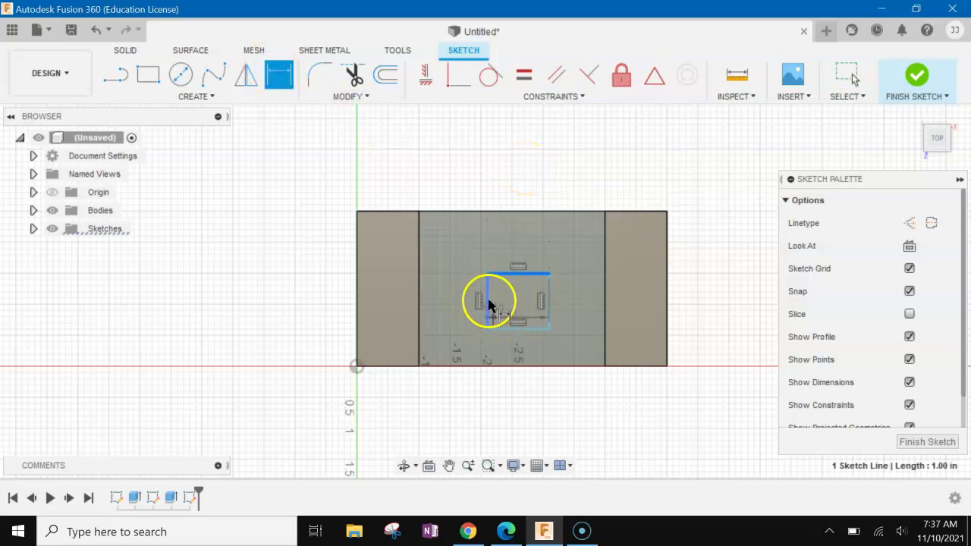
key(Escape)
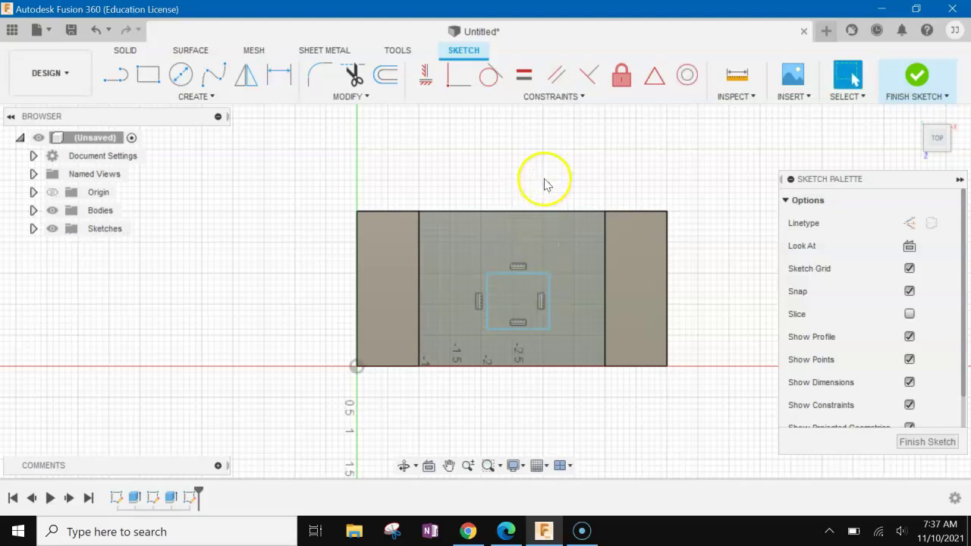
Dimension the small rectangle on the slot floor 1 in high and 1 in wide
click(281, 73)
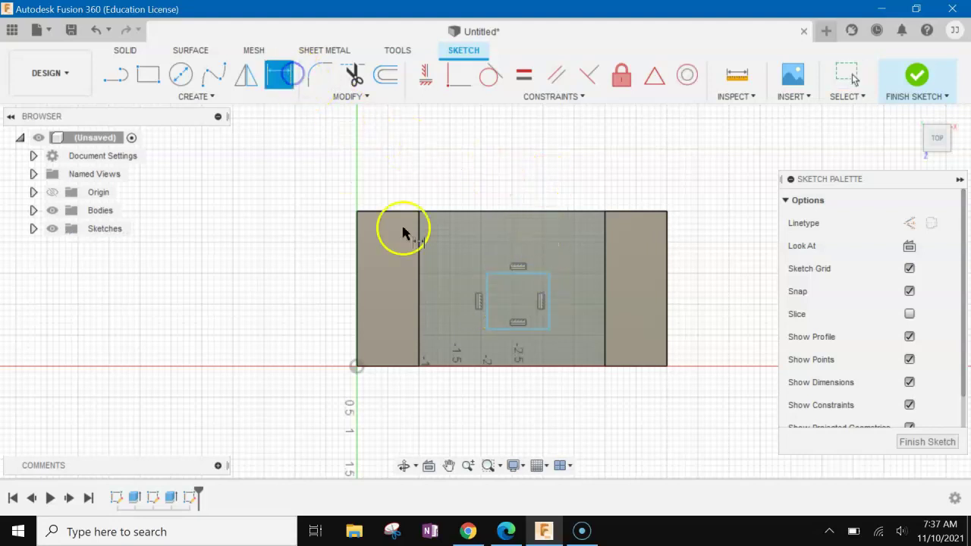
click(487, 303)
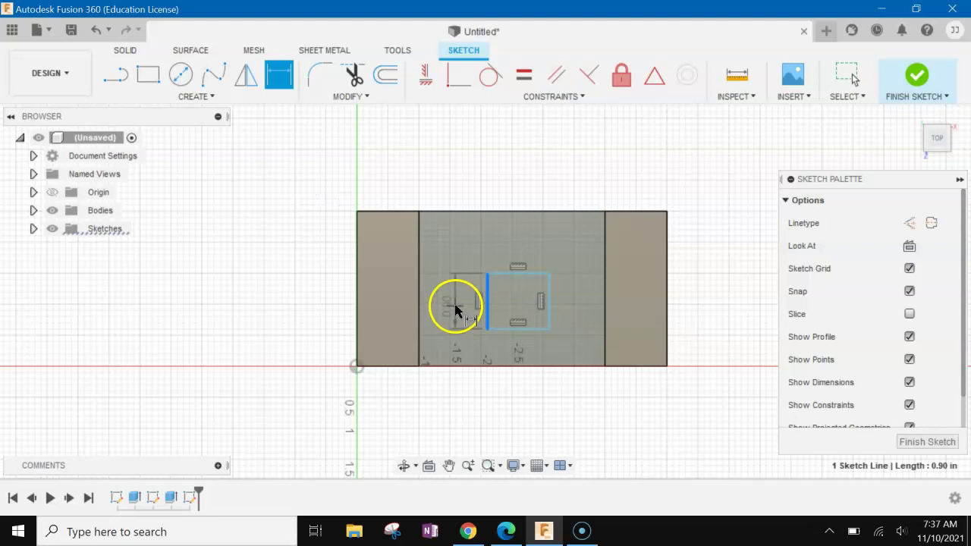
click(456, 307)
text(1)
key(Return)
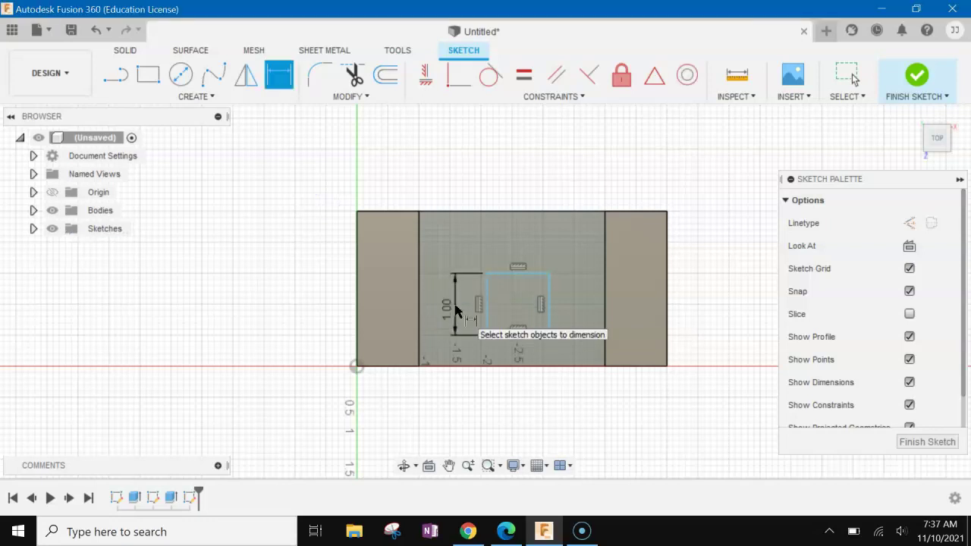
click(525, 273)
click(529, 253)
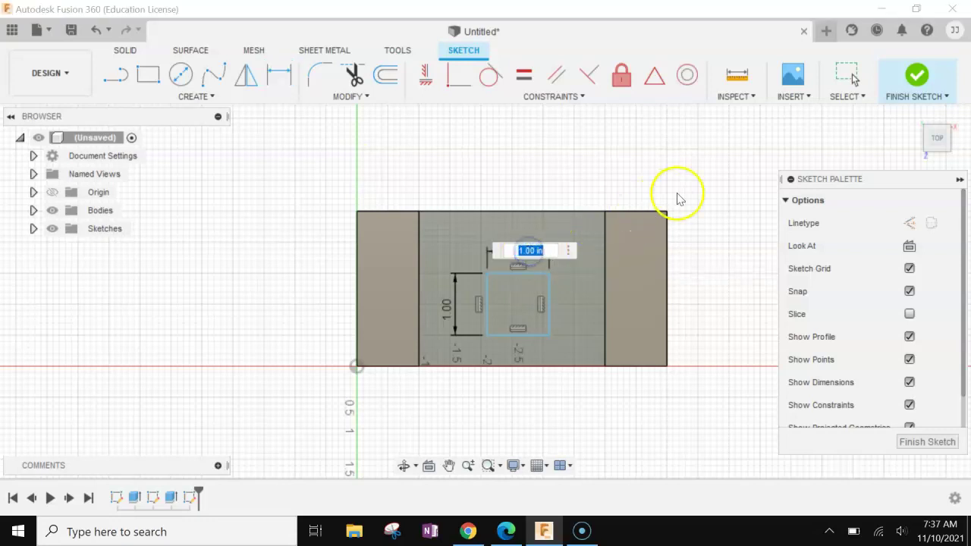
key(Return)
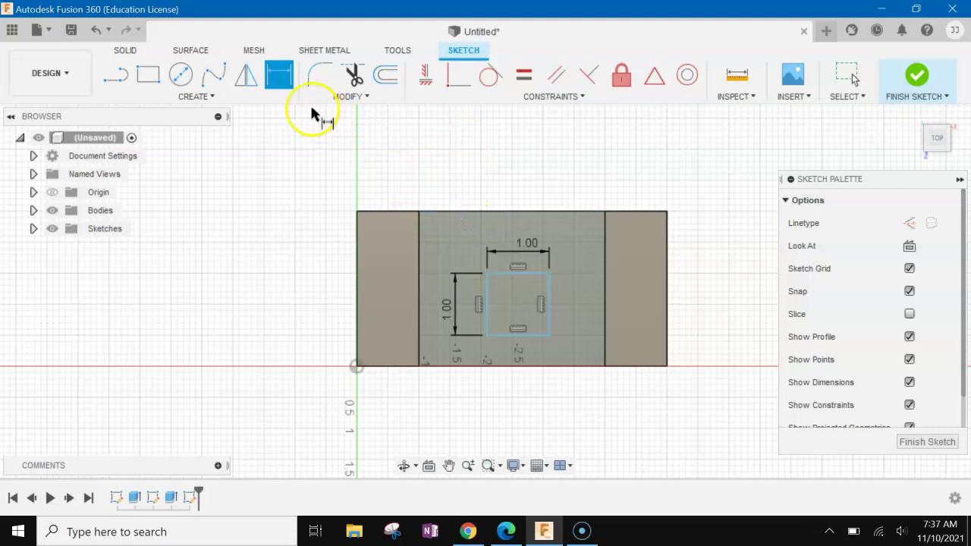
Dimension the small square's right side 1 in from the slot's right wall
click(547, 306)
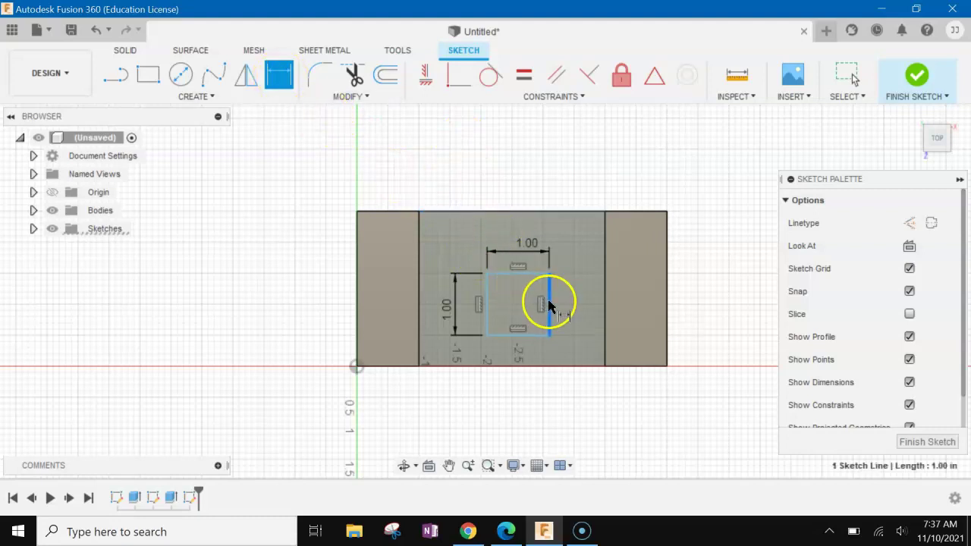
click(605, 307)
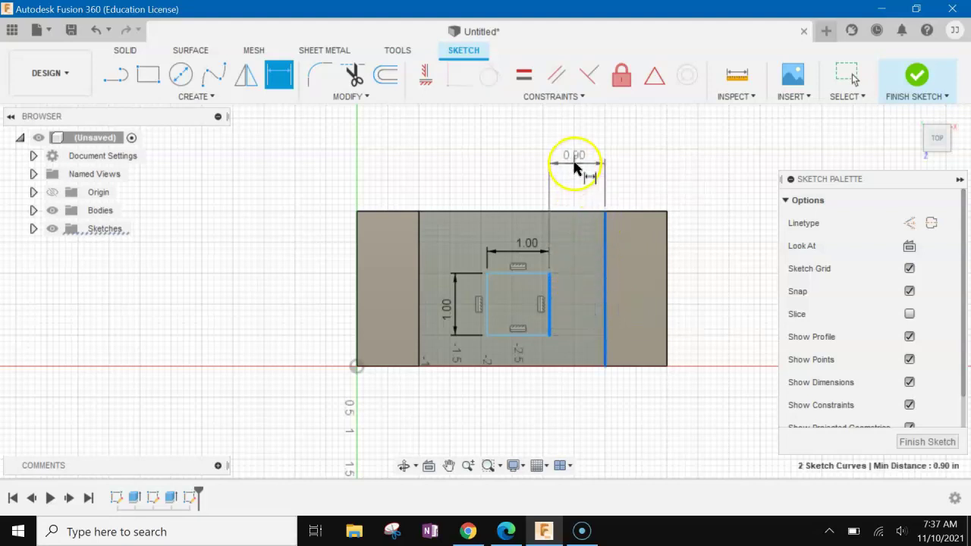
click(574, 165)
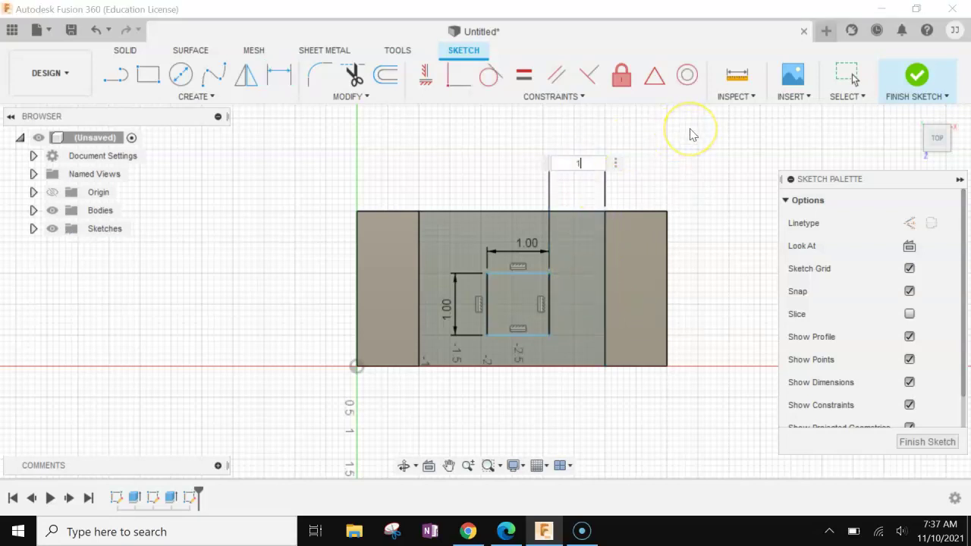
text(1)
key(Return)
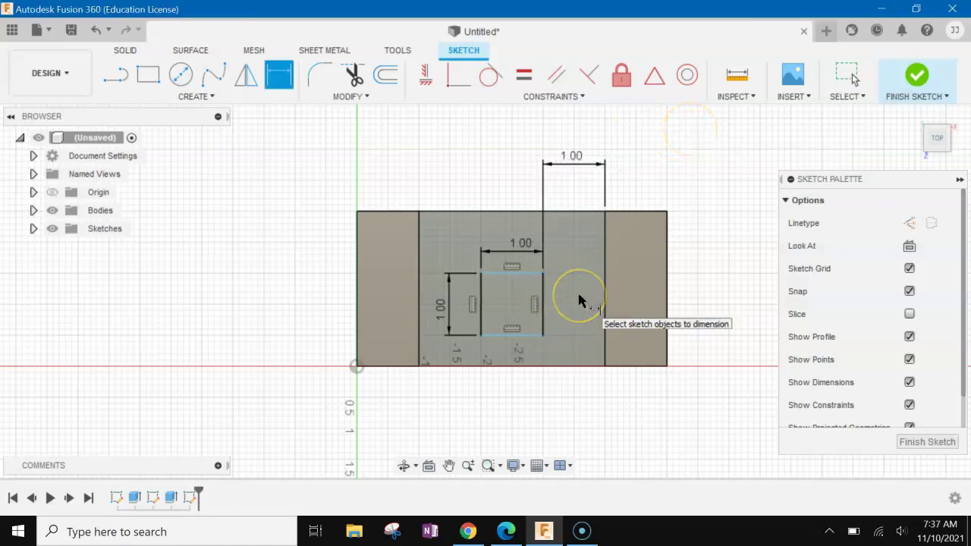
Dimension the small square's lower side 0.50 in from the slot floor's front edge, checking the Edge PDF, and finish the sketch in Fusion 360
click(436, 304)
click(449, 288)
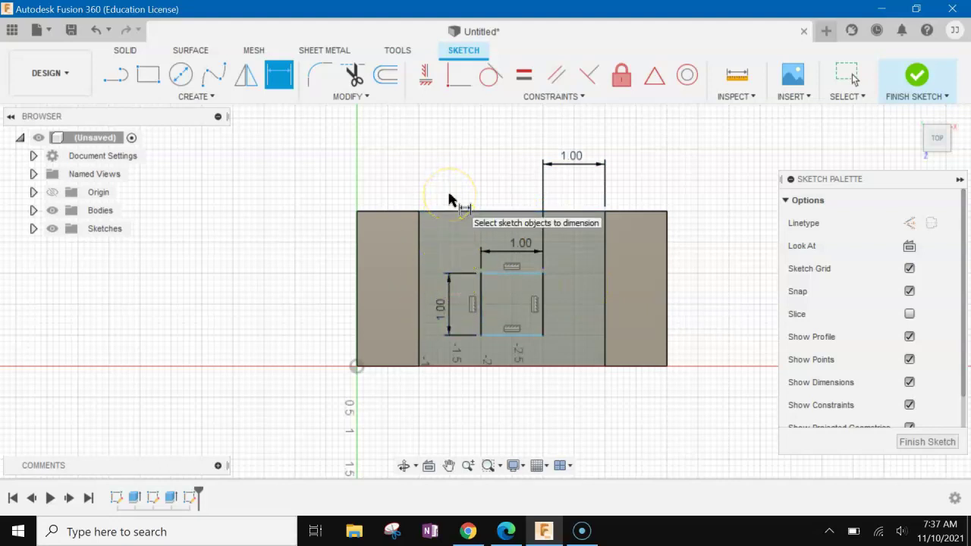
click(531, 271)
click(501, 336)
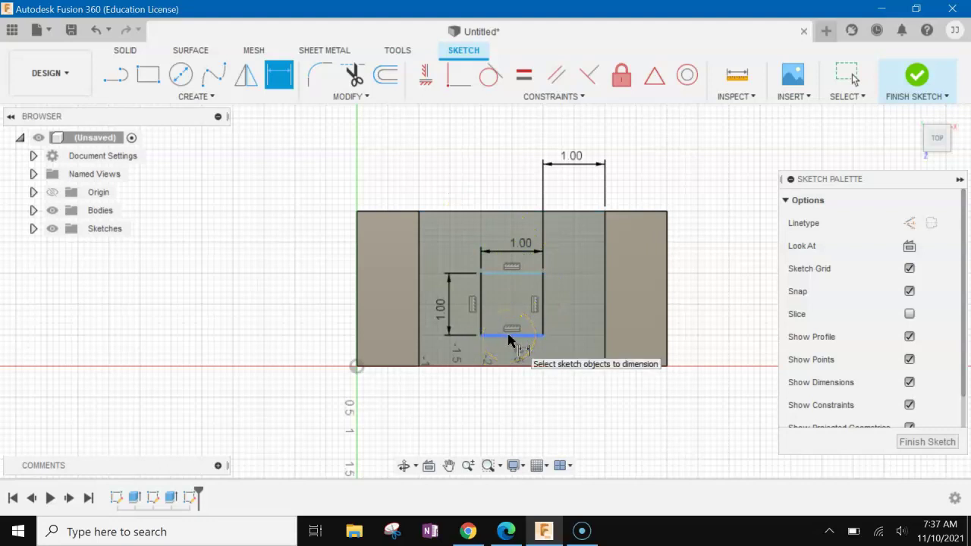
click(509, 337)
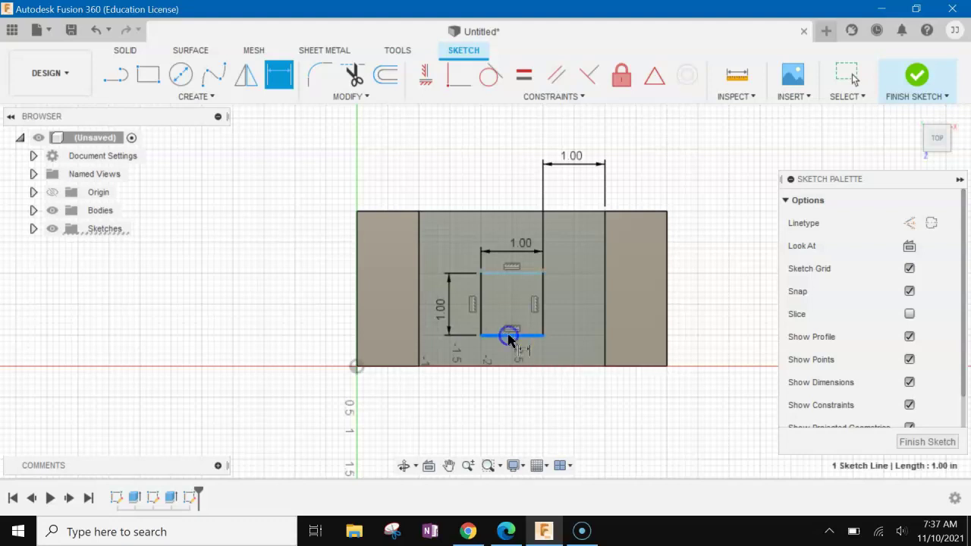
click(510, 367)
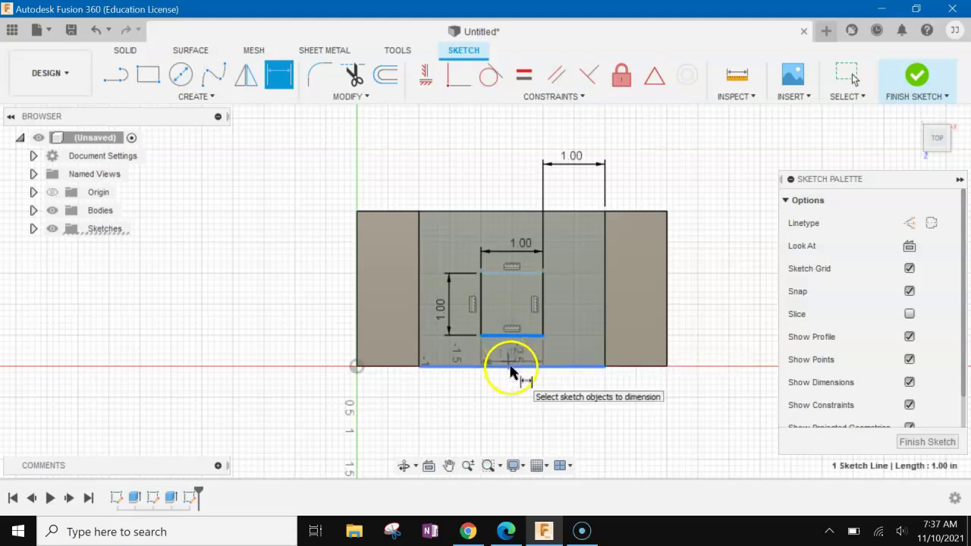
click(511, 368)
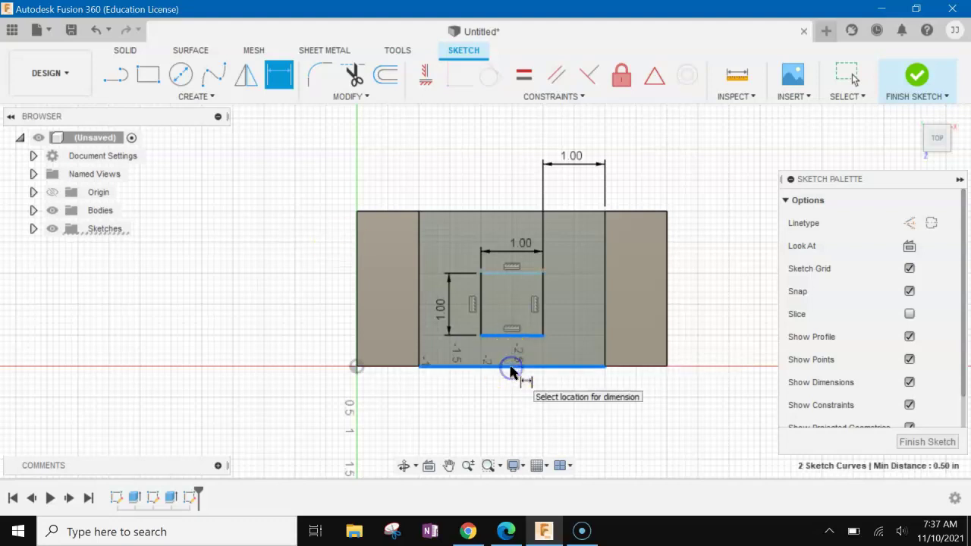
click(261, 346)
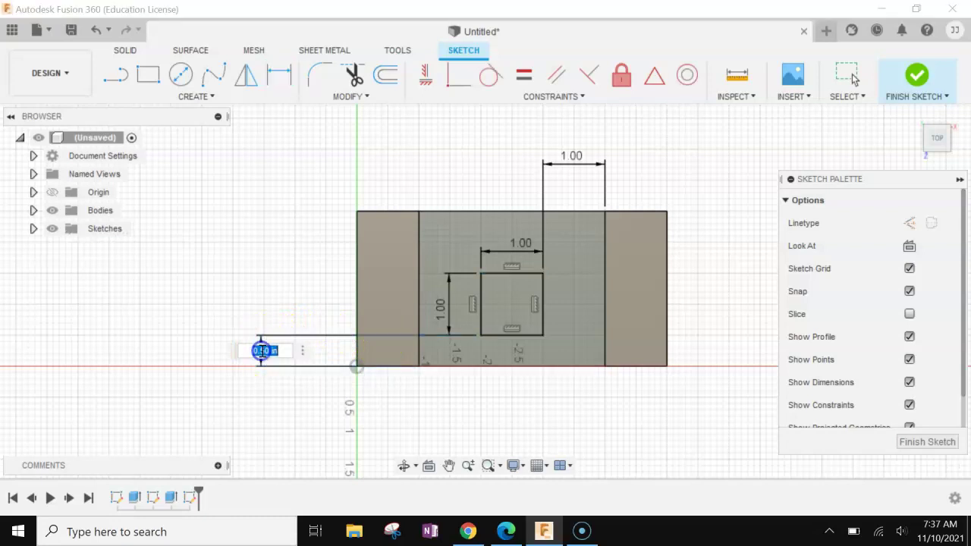
click(508, 532)
click(361, 239)
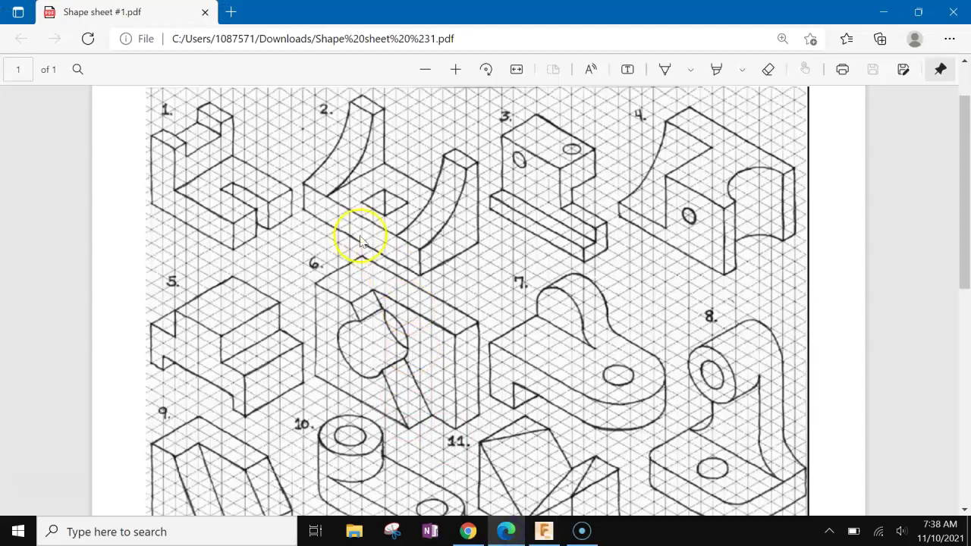
click(543, 531)
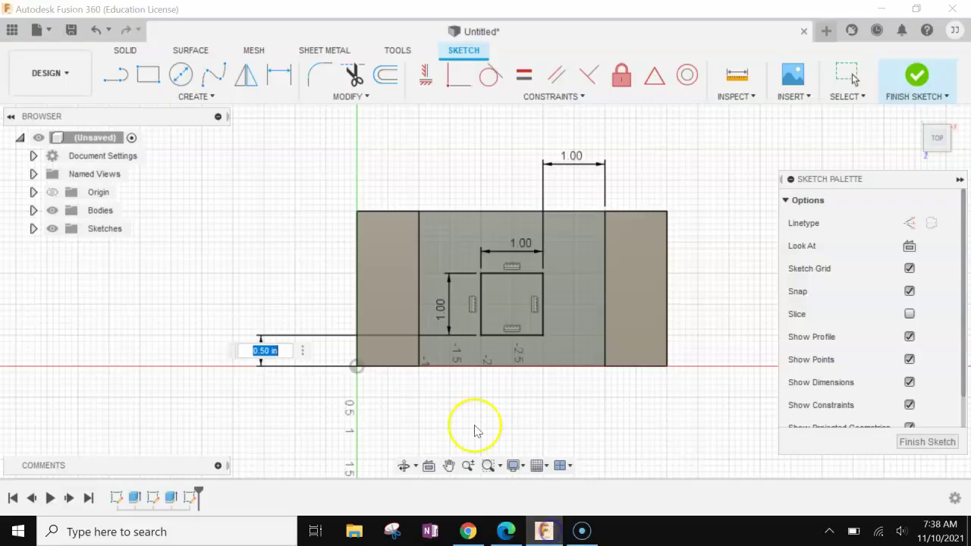
click(254, 267)
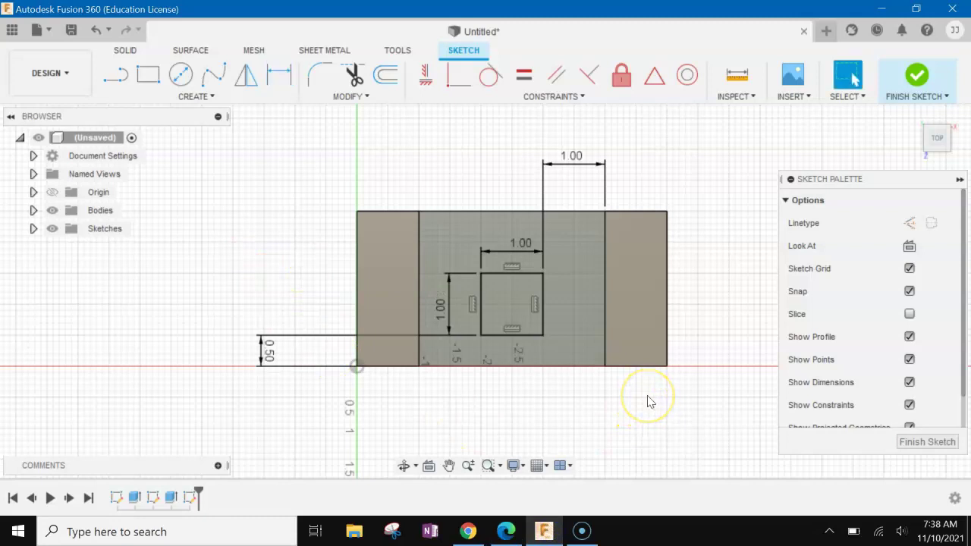
click(917, 76)
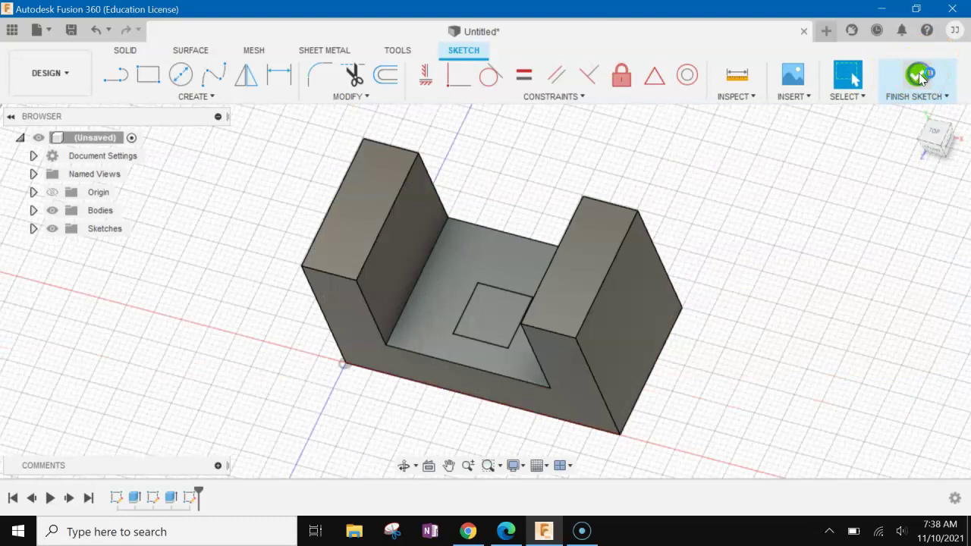
Cut the small square through the slot floor with a -3.00 in extrude
click(504, 175)
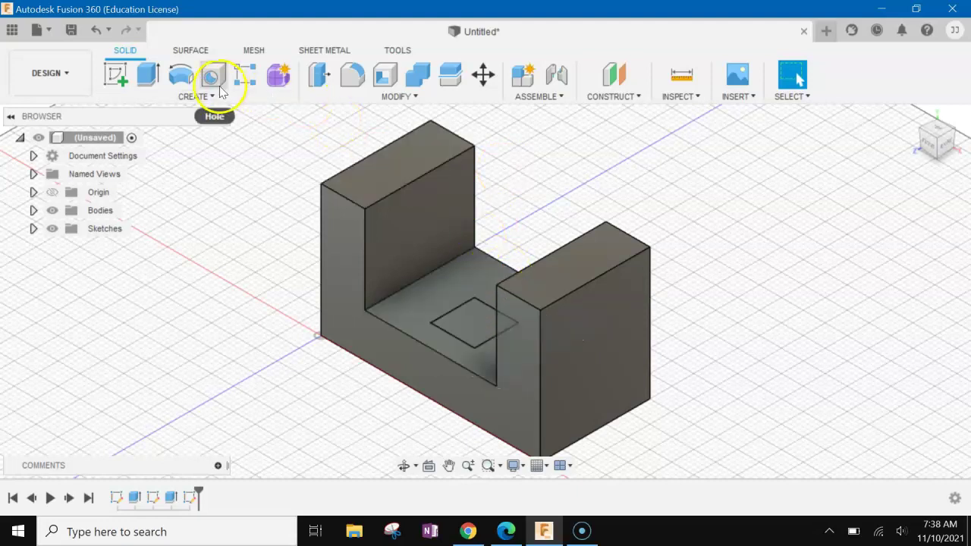
click(149, 74)
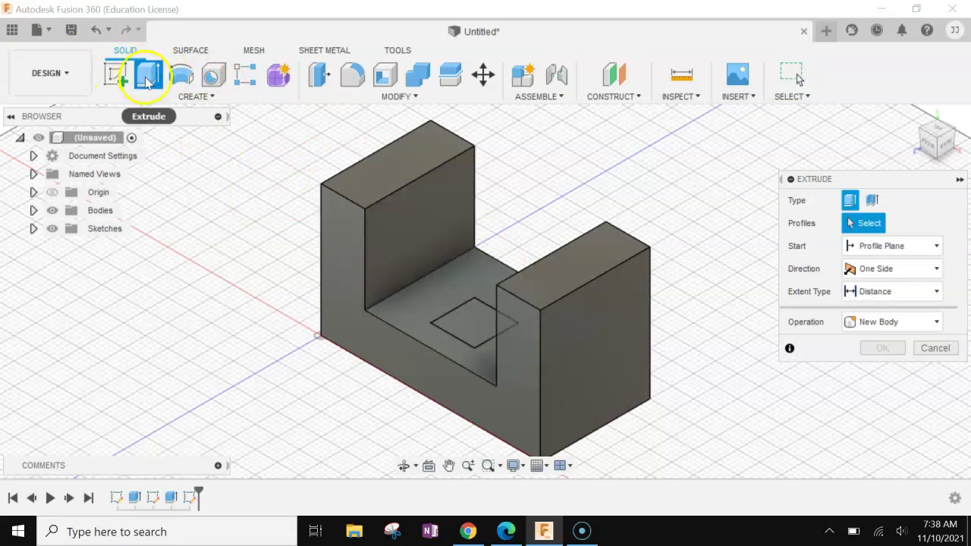
click(478, 323)
drag(478, 322, 457, 437)
scroll(461, 428, up, 2)
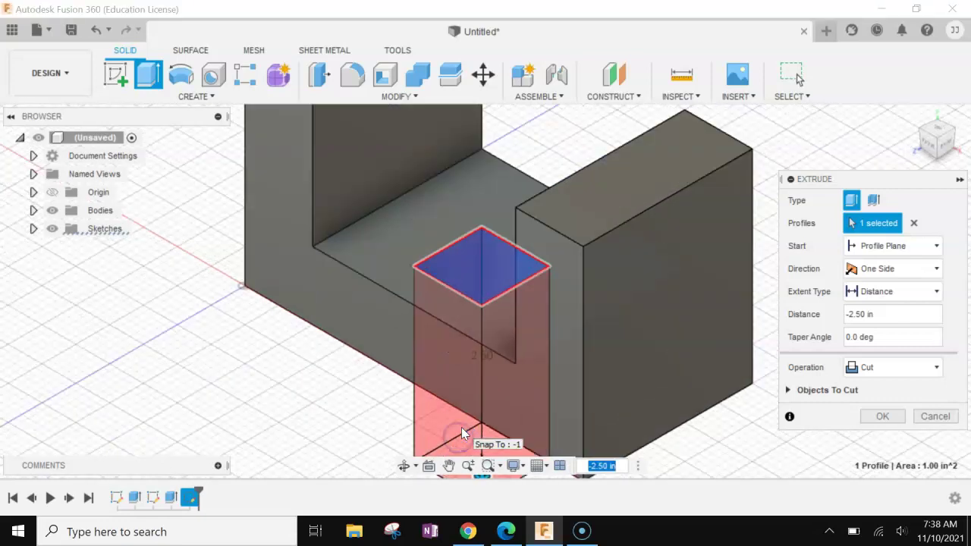
scroll(462, 427, down, 5)
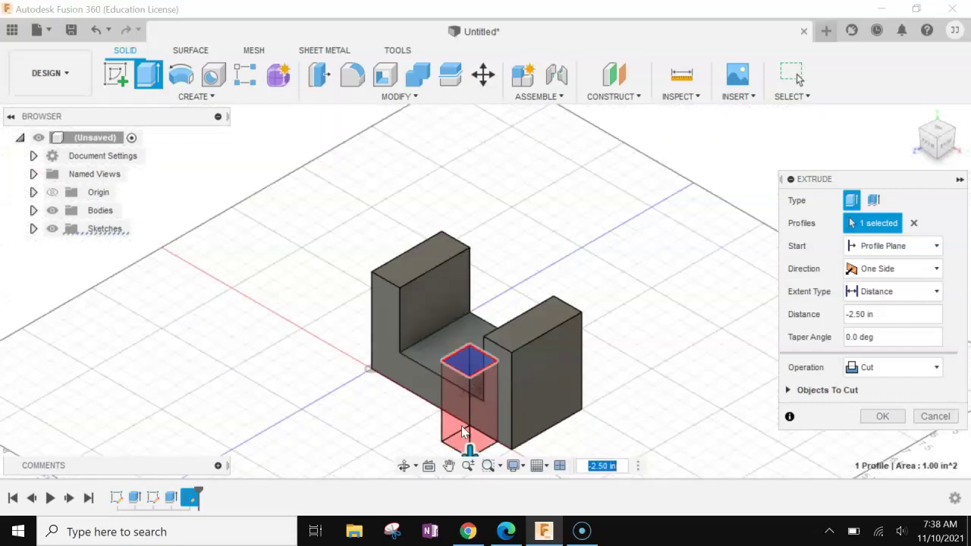
click(449, 465)
drag(505, 372, 535, 196)
mouse_move(503, 277)
mouse_down()
mouse_move(508, 267)
mouse_move(508, 322)
mouse_move(508, 281)
mouse_up()
click(885, 416)
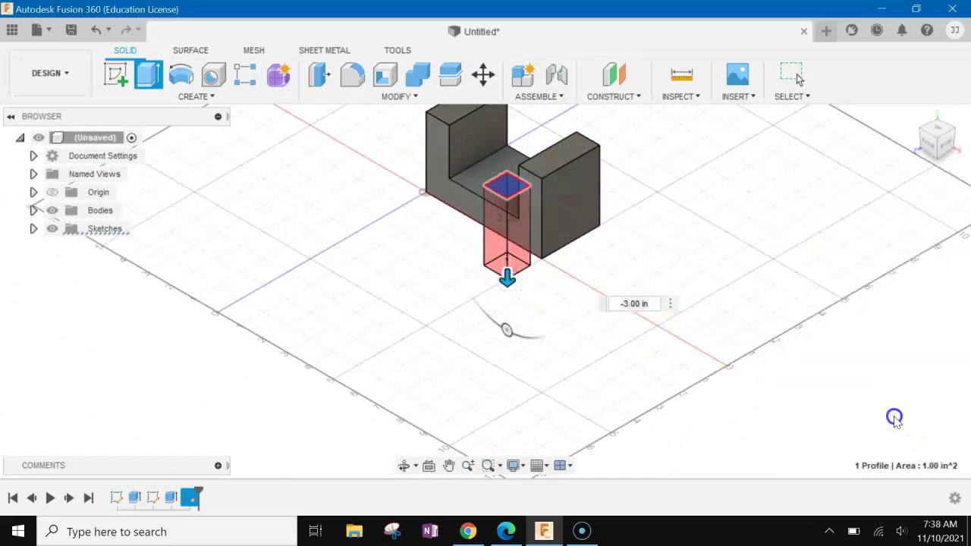
scroll(738, 360, down, 3)
click(915, 114)
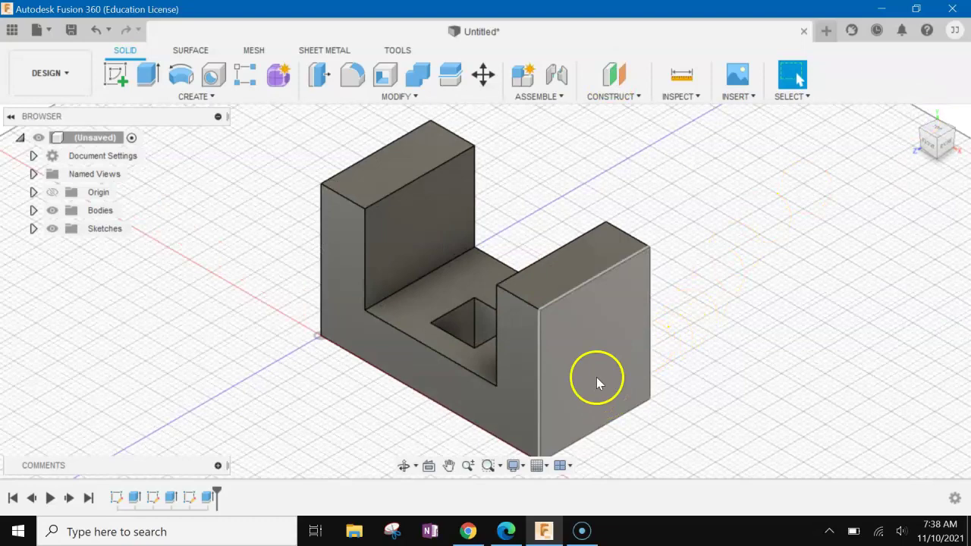
Check shape 2 in the Edge PDF and, in Fusion 360, start a sketch on the block's right end face
click(506, 531)
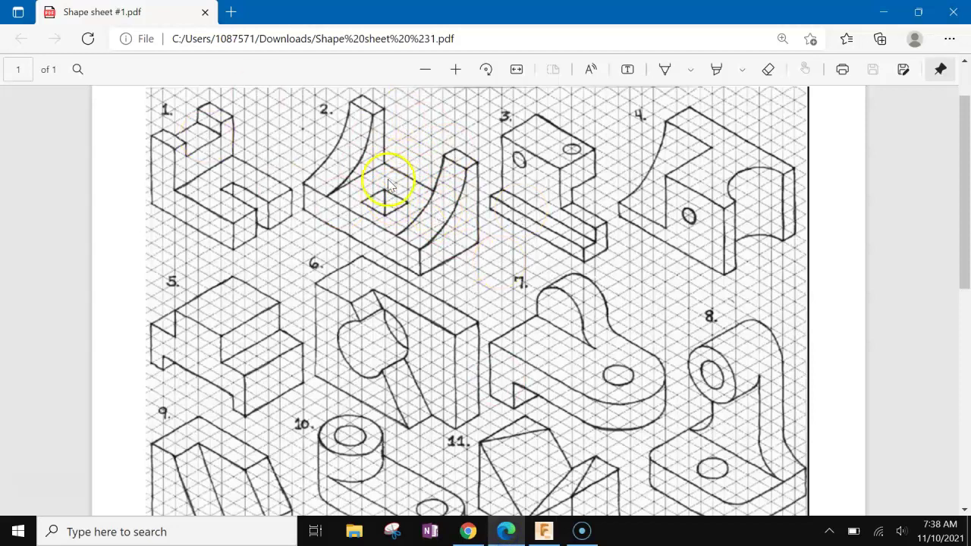
click(545, 532)
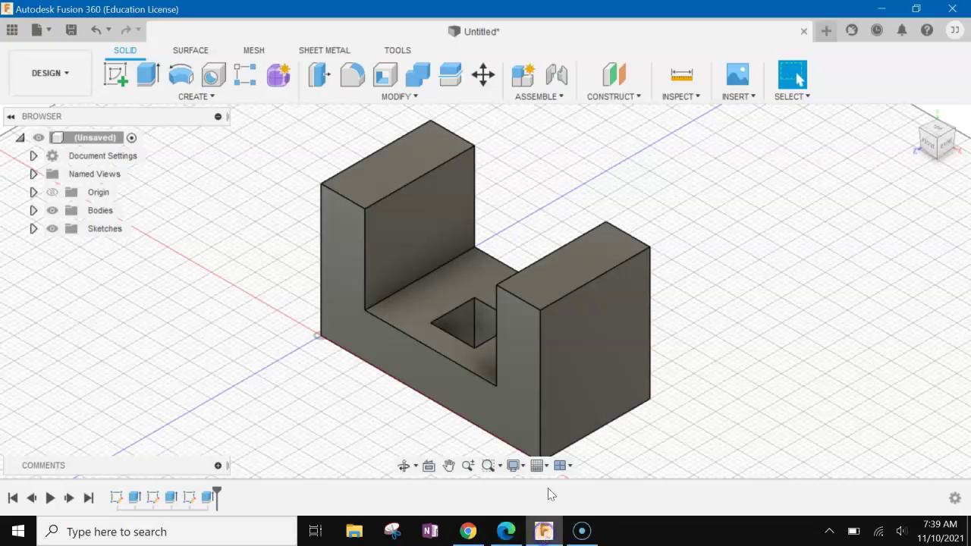
click(117, 73)
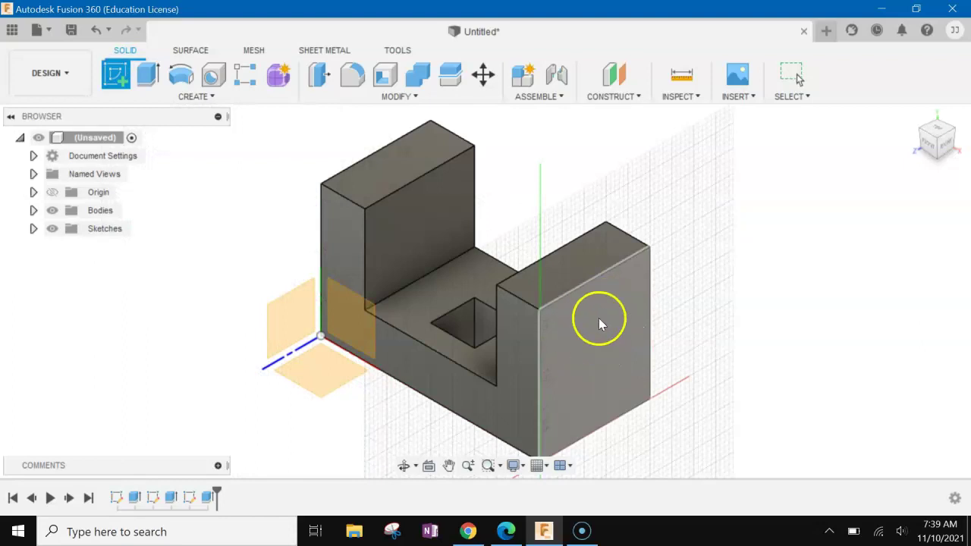
click(584, 326)
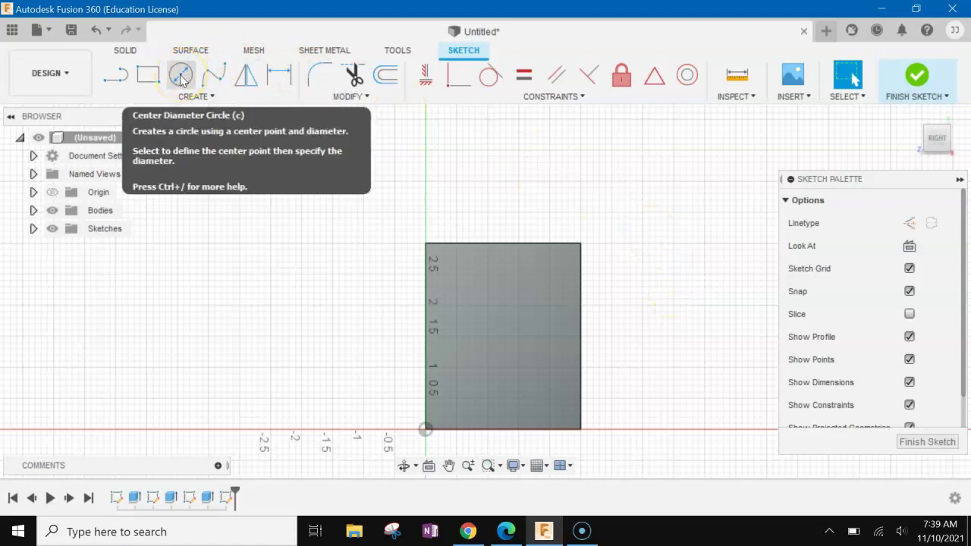
scroll(508, 191, up, 3)
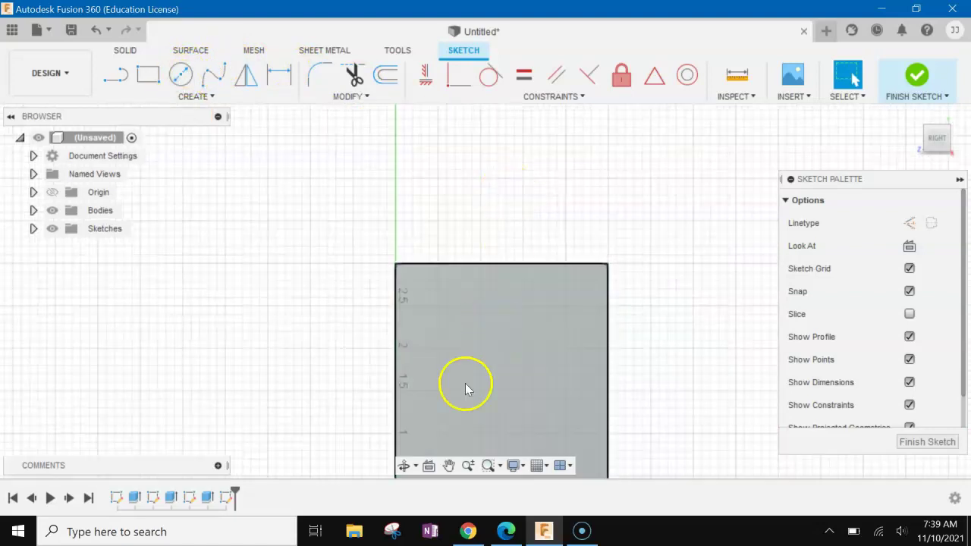
click(448, 465)
drag(493, 219, 488, 121)
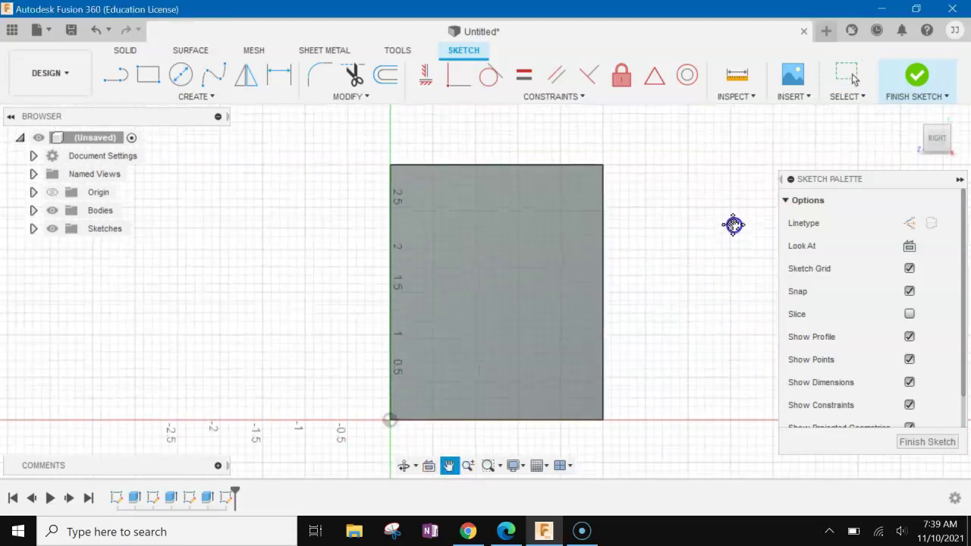
scroll(704, 229, up, 1)
scroll(704, 230, down, 1)
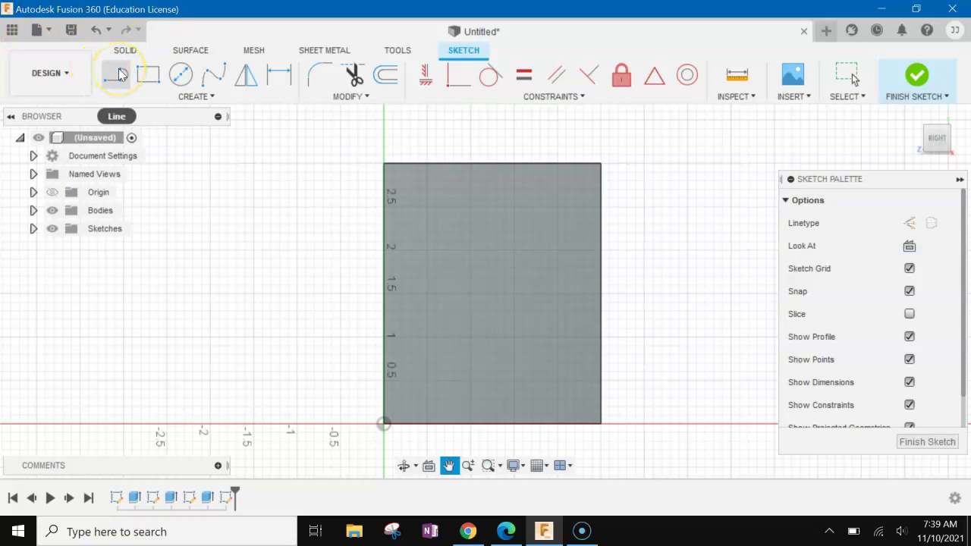
Consult the Edge PDF and, in Fusion 360, draw a 0.50 in line along the end face's upper edge from its upper-right corner
click(119, 76)
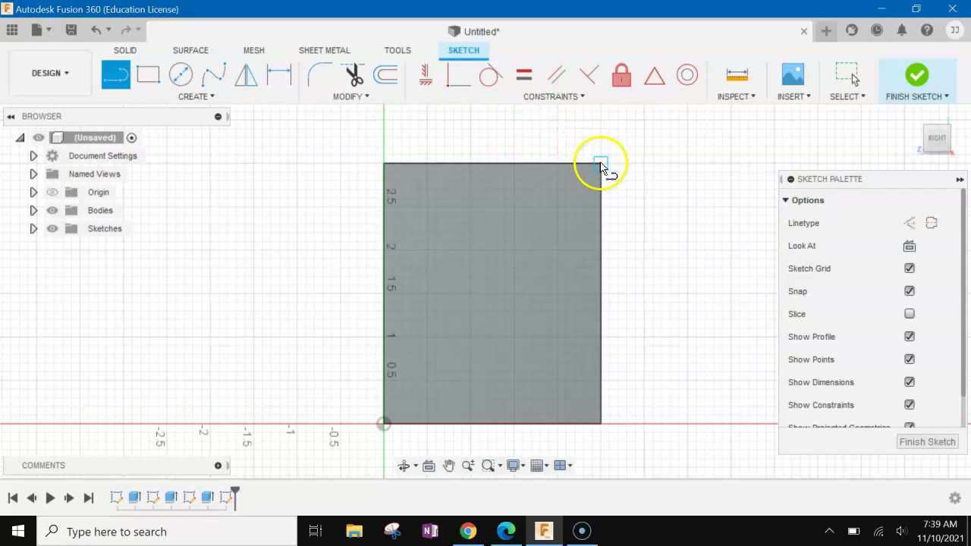
click(505, 531)
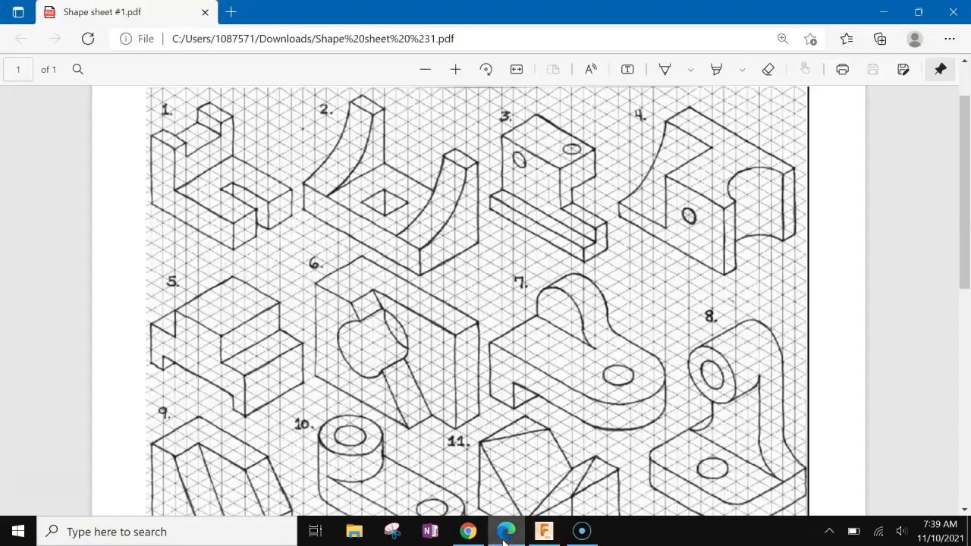
click(505, 531)
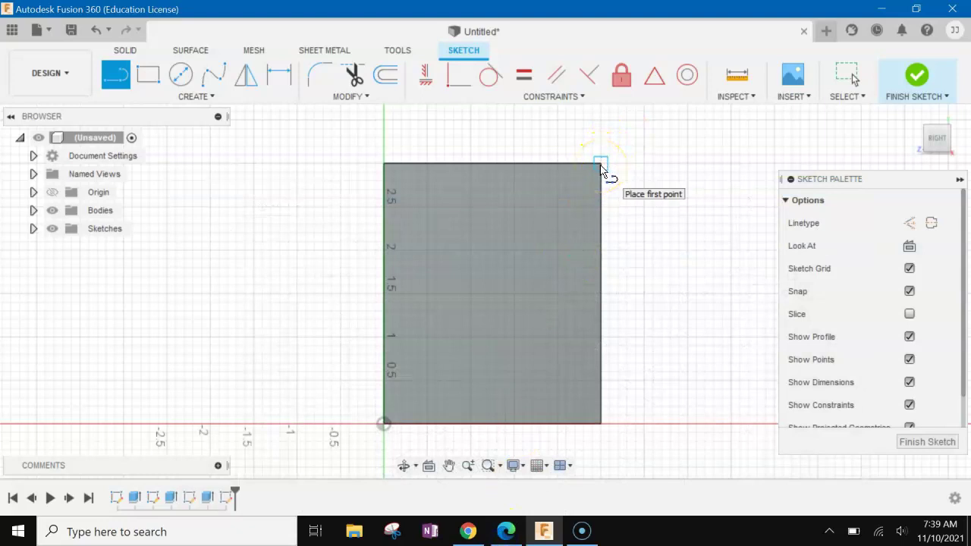
scroll(601, 168, up, 4)
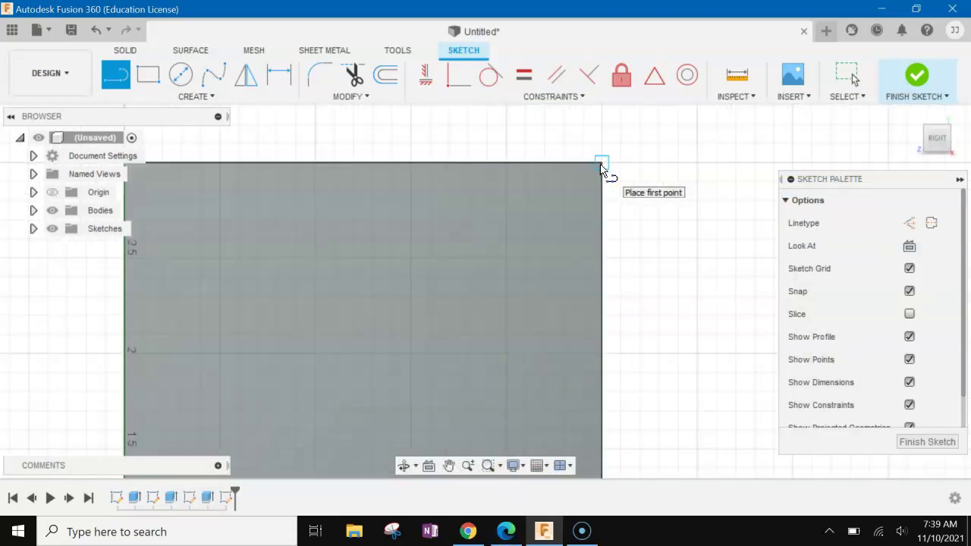
click(602, 163)
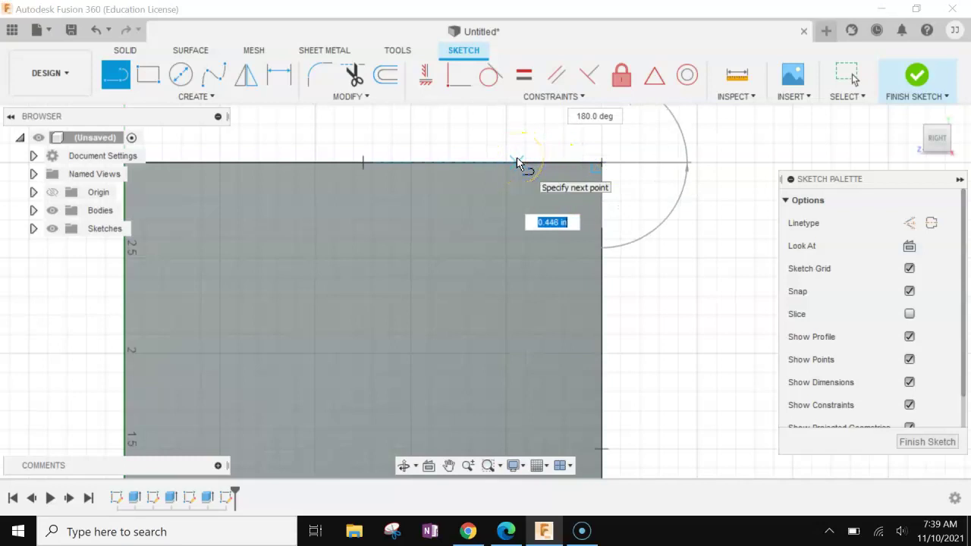
key(Return)
key(Escape)
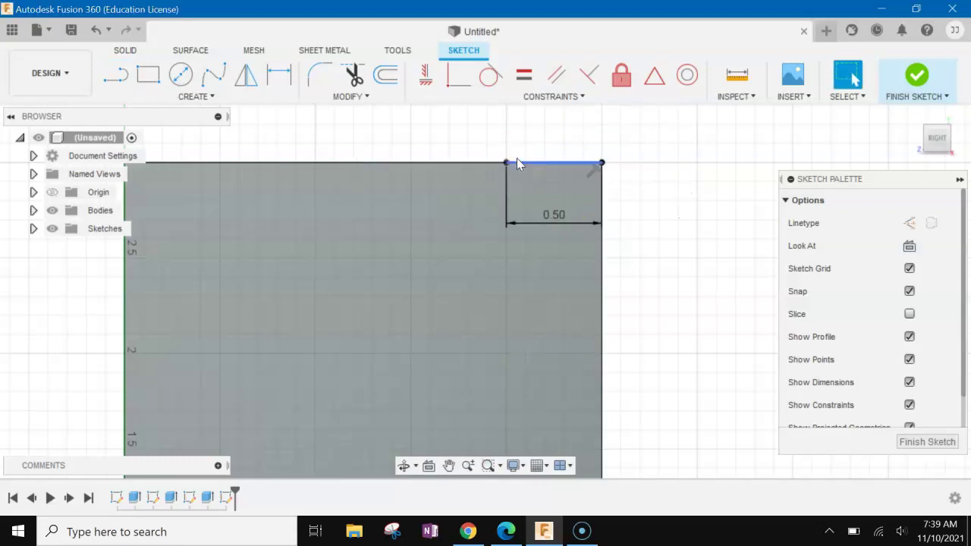
Check shape 2 in the Edge PDF and, in Fusion 360, draw a 1 in vertical line up the end face's left edge from its lower-left corner
scroll(679, 228, down, 4)
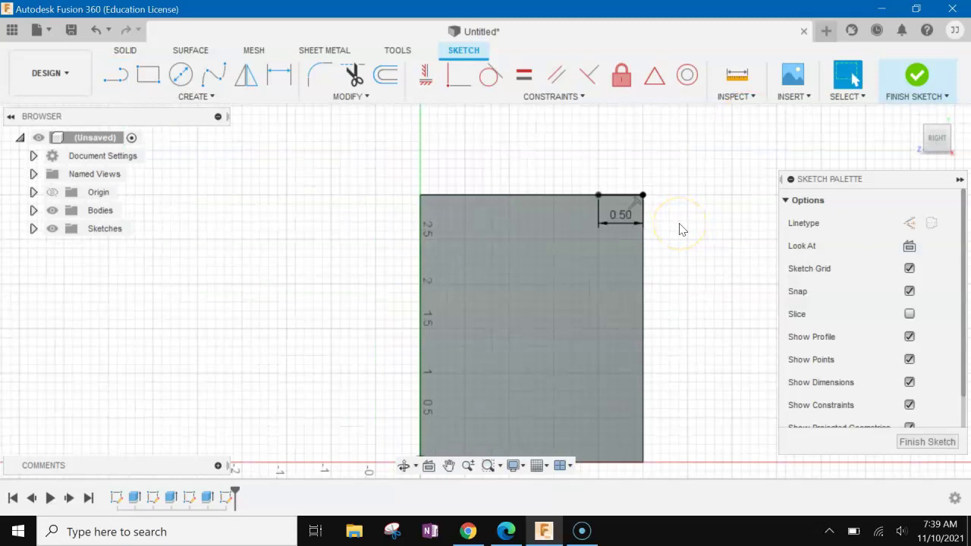
scroll(680, 229, down, 1)
click(116, 73)
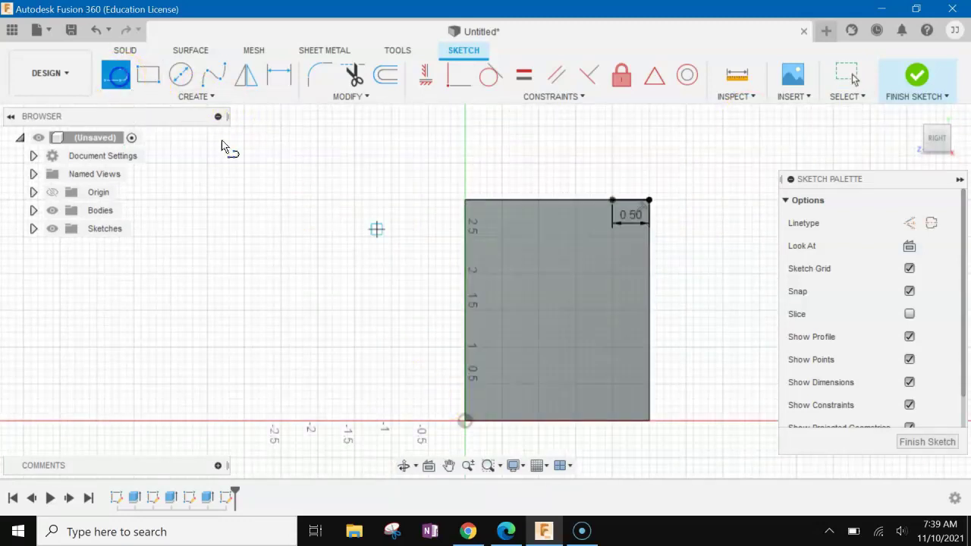
click(507, 534)
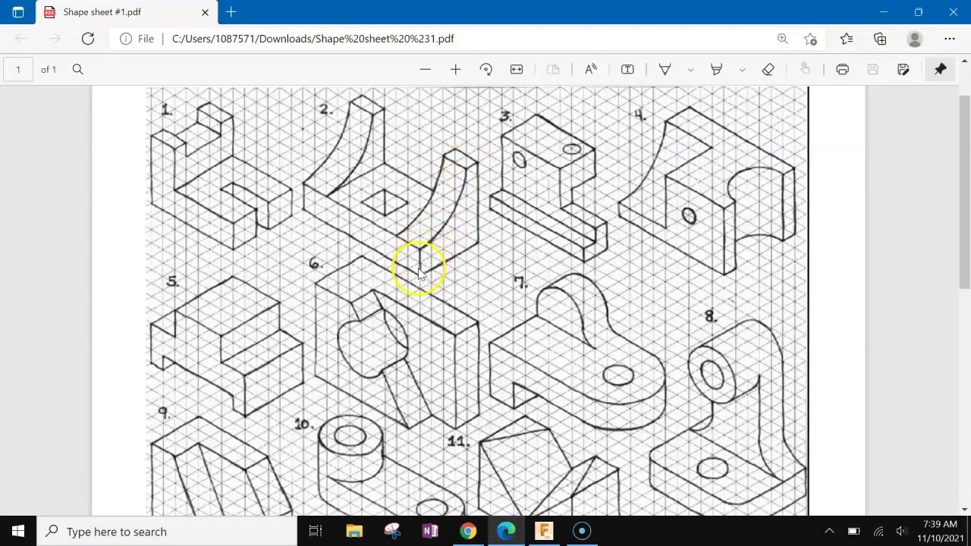
click(544, 530)
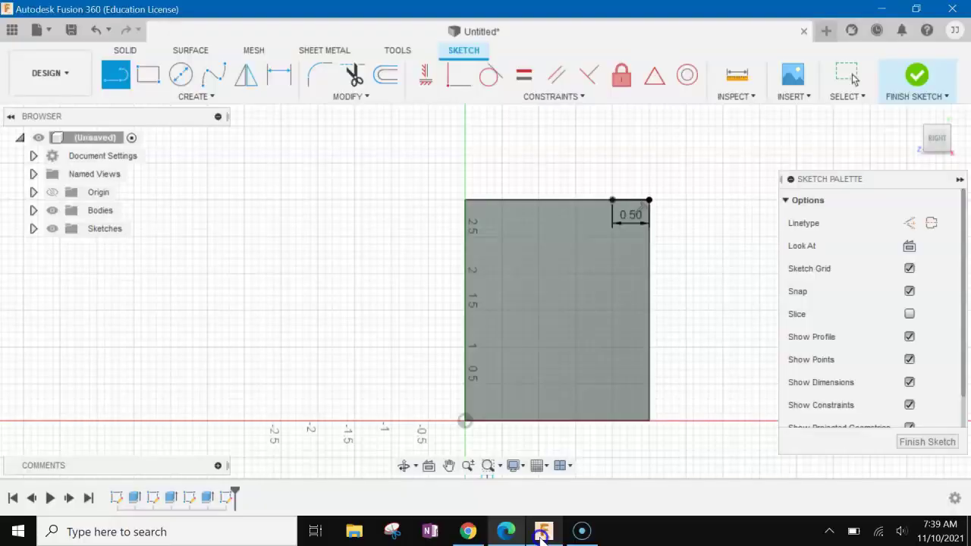
scroll(322, 232, up, 2)
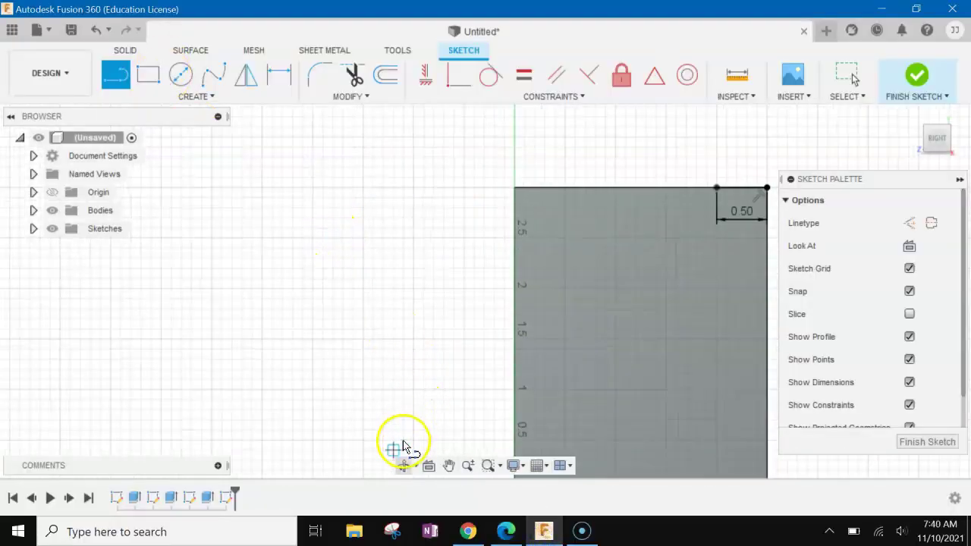
click(448, 466)
mouse_move(628, 383)
mouse_down()
mouse_move(520, 297)
mouse_move(478, 313)
mouse_up()
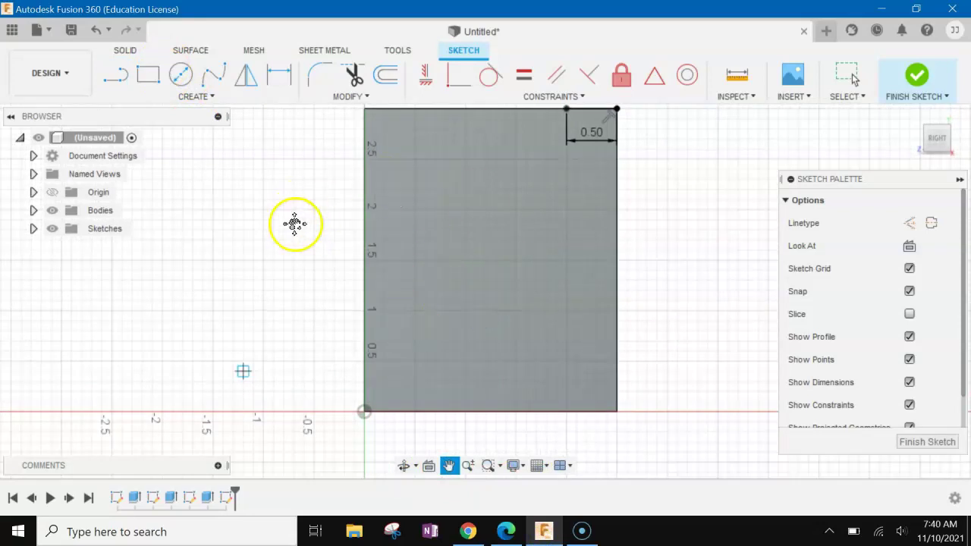
key(l)
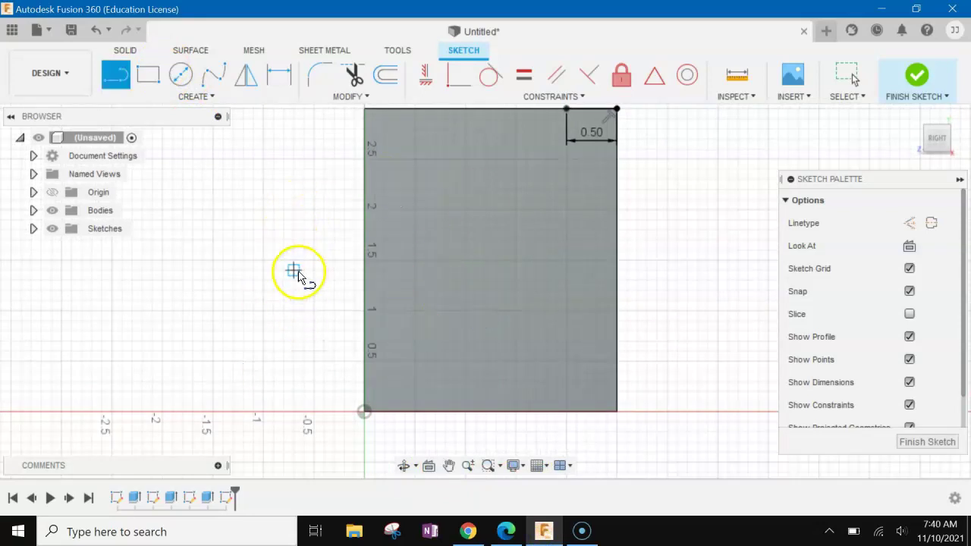
click(364, 412)
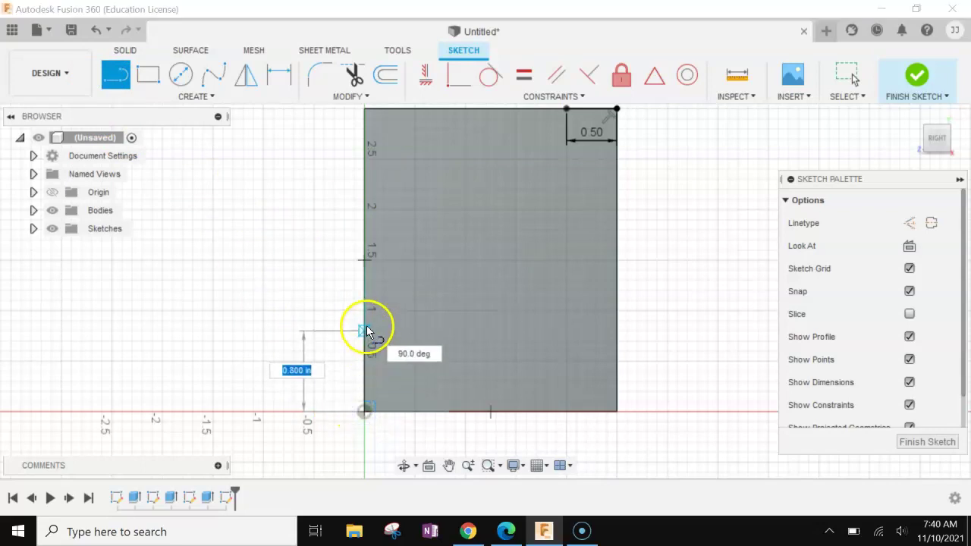
text(1)
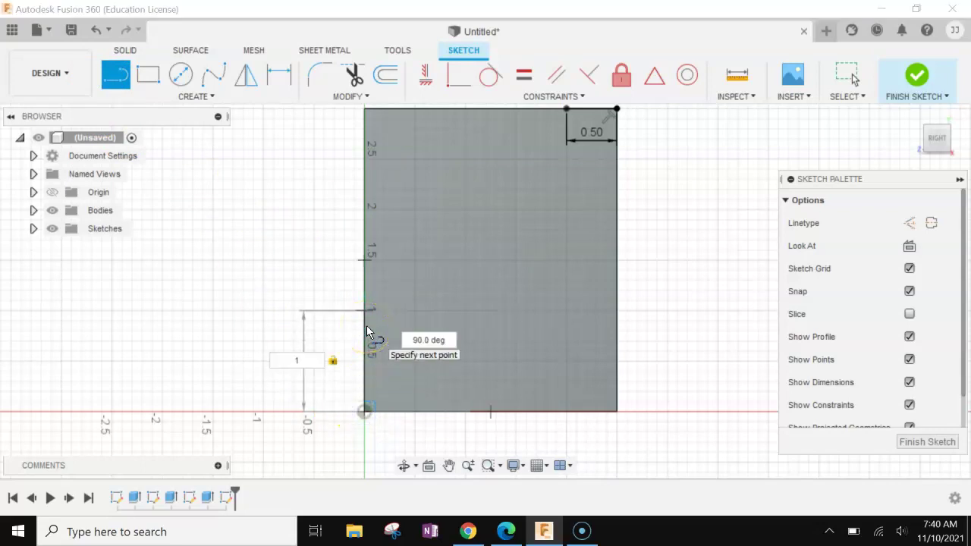
key(Return)
key(Escape)
Draw a circle centred on the end face's upper-left corner, passing through the inner end of the 0.50 in line, and finish the sketch
scroll(618, 220, down, 2)
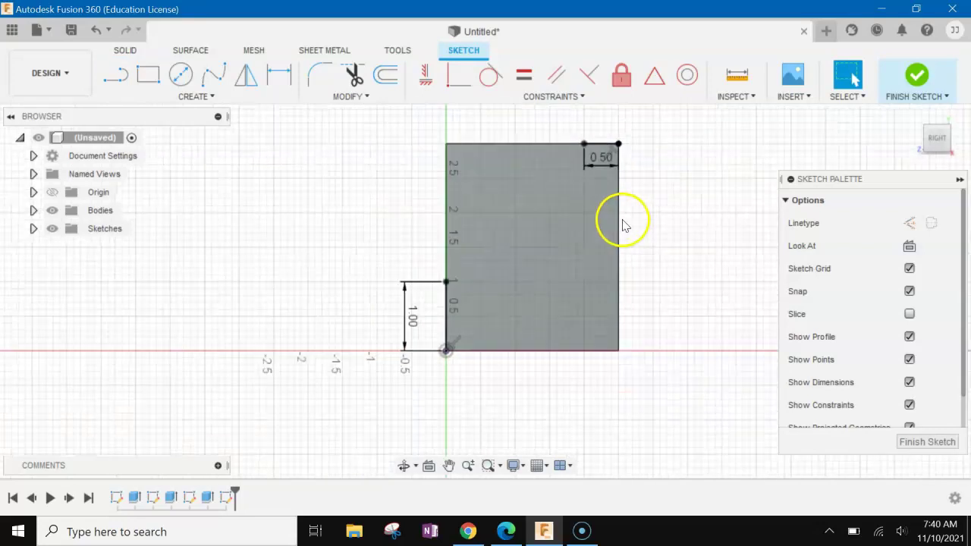
click(448, 465)
drag(524, 247, 534, 285)
scroll(533, 285, up, 2)
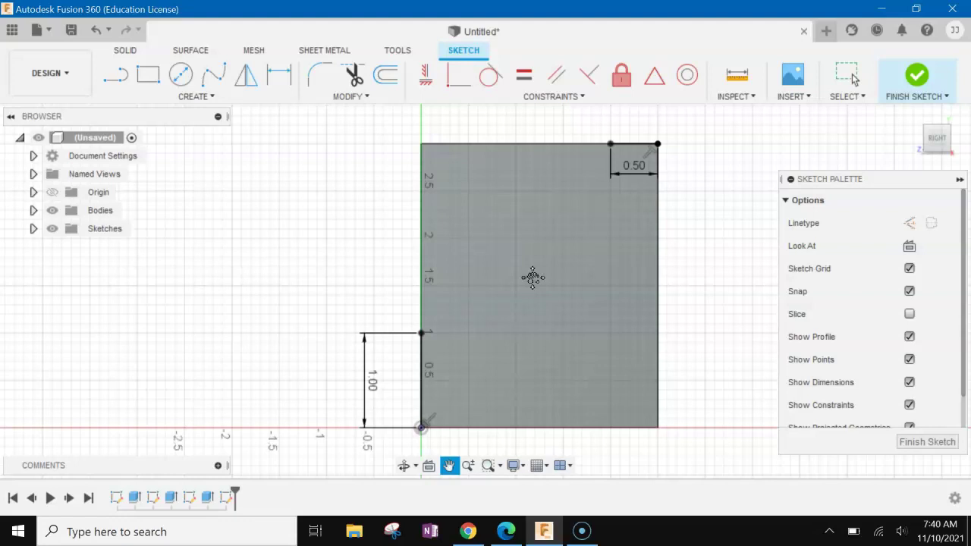
drag(444, 166, 469, 196)
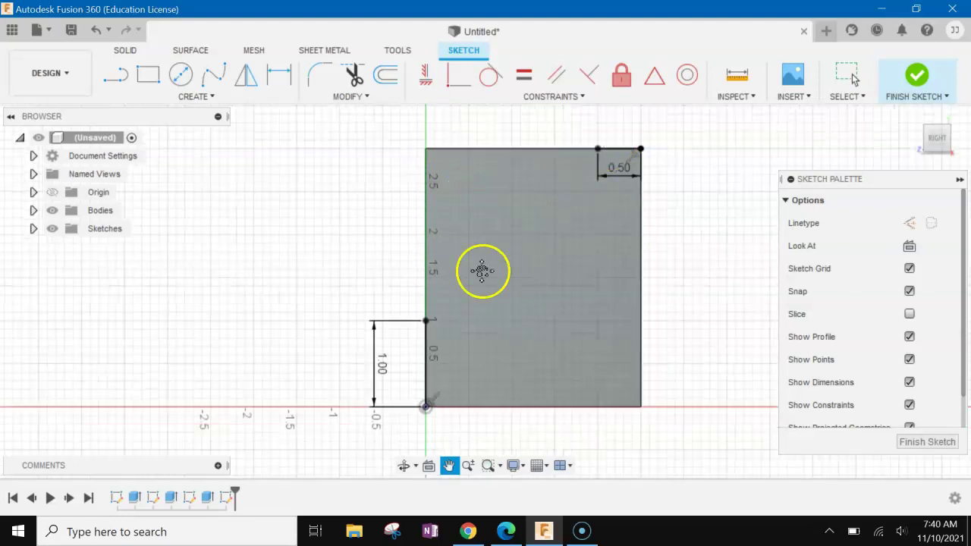
click(181, 74)
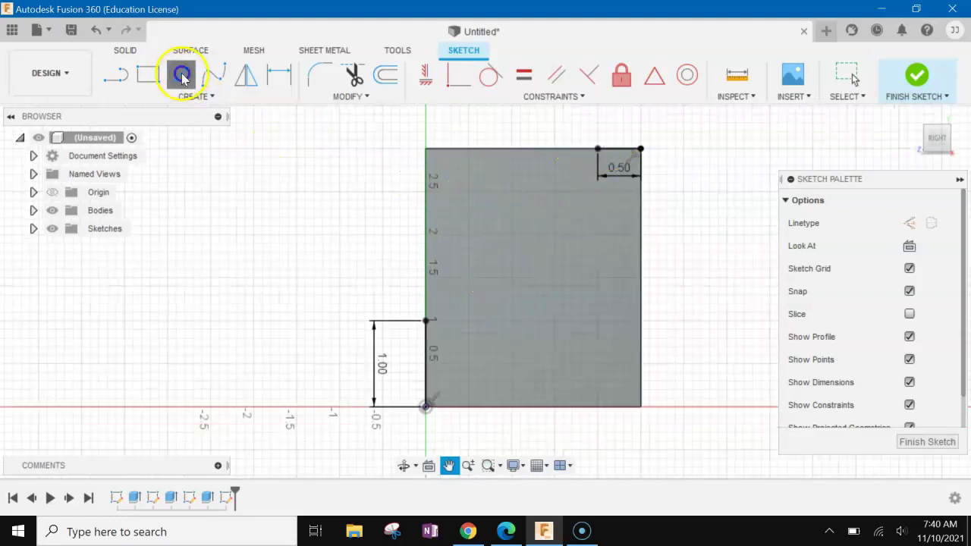
click(426, 149)
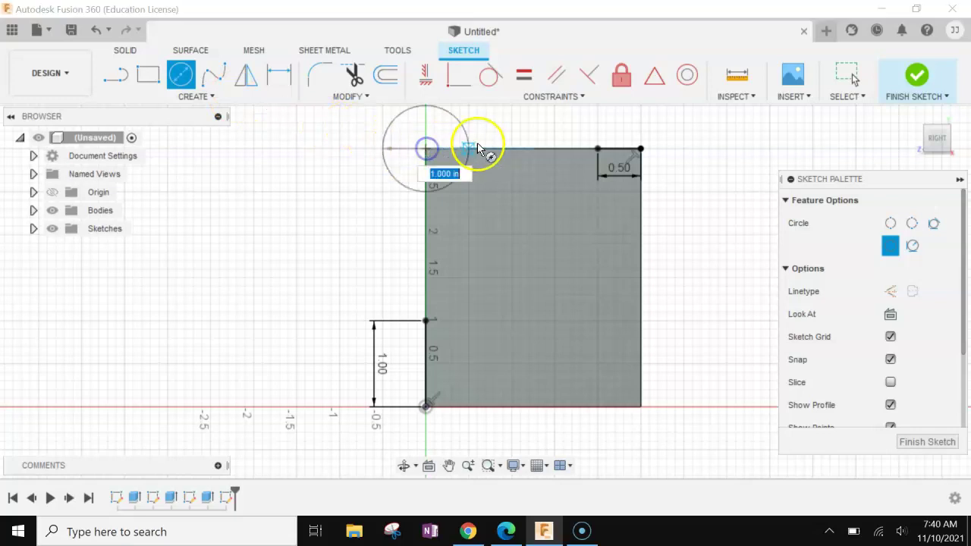
click(596, 151)
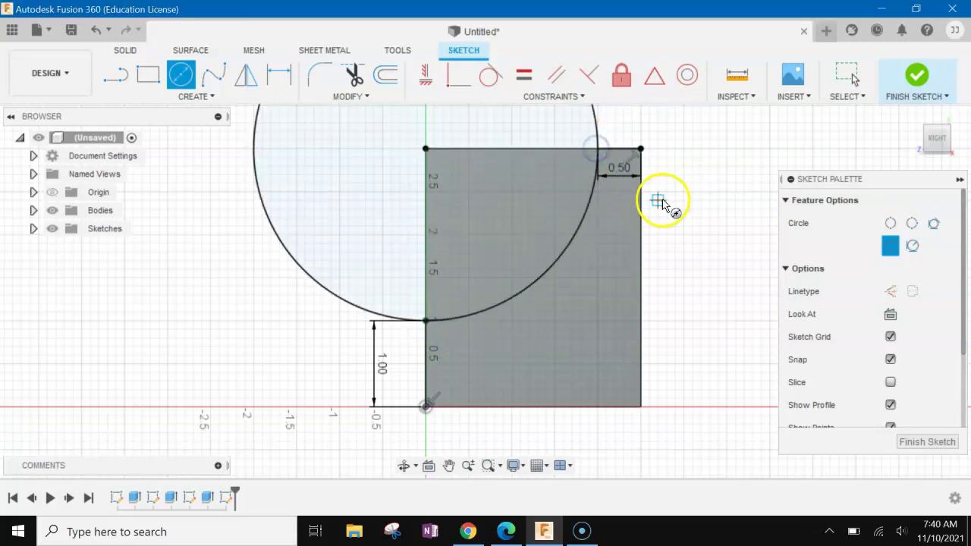
scroll(668, 205, down, 4)
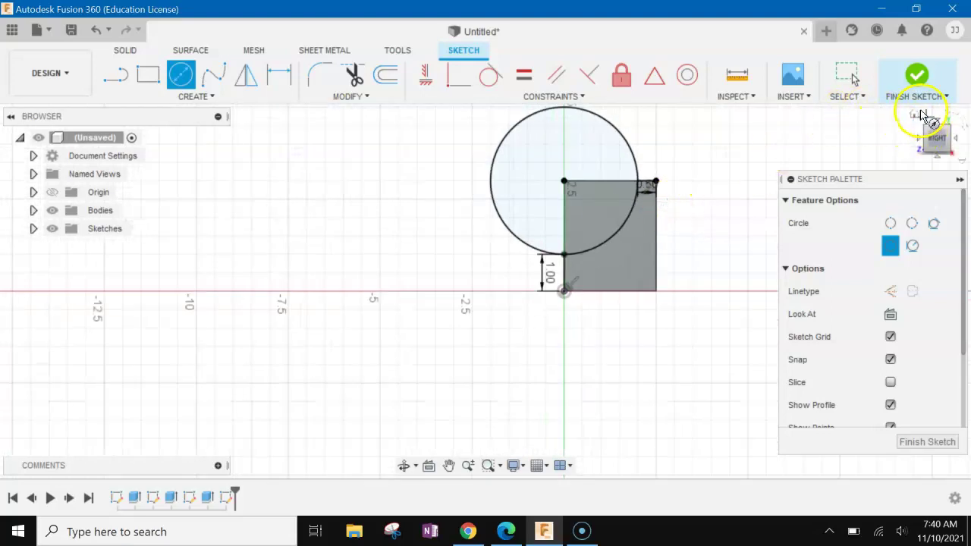
click(916, 113)
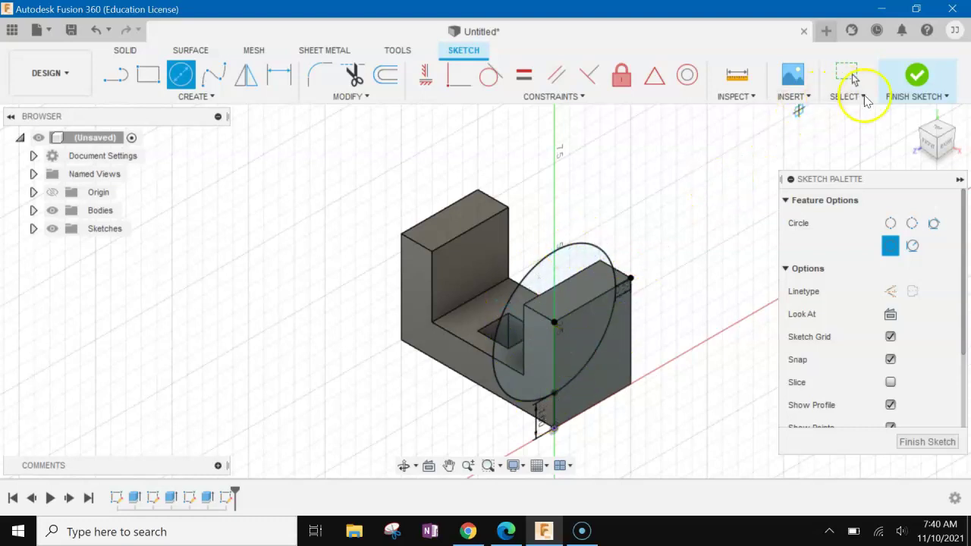
key(Escape)
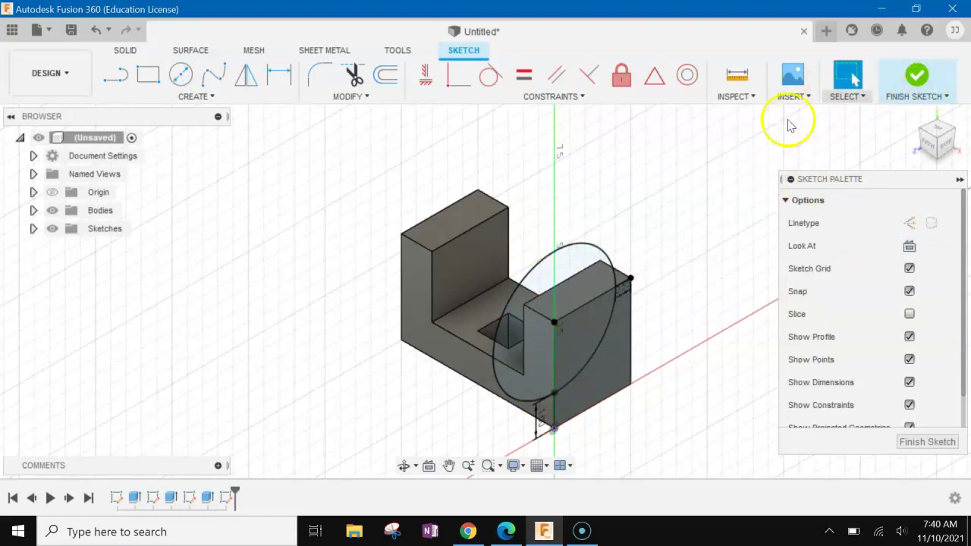
click(916, 76)
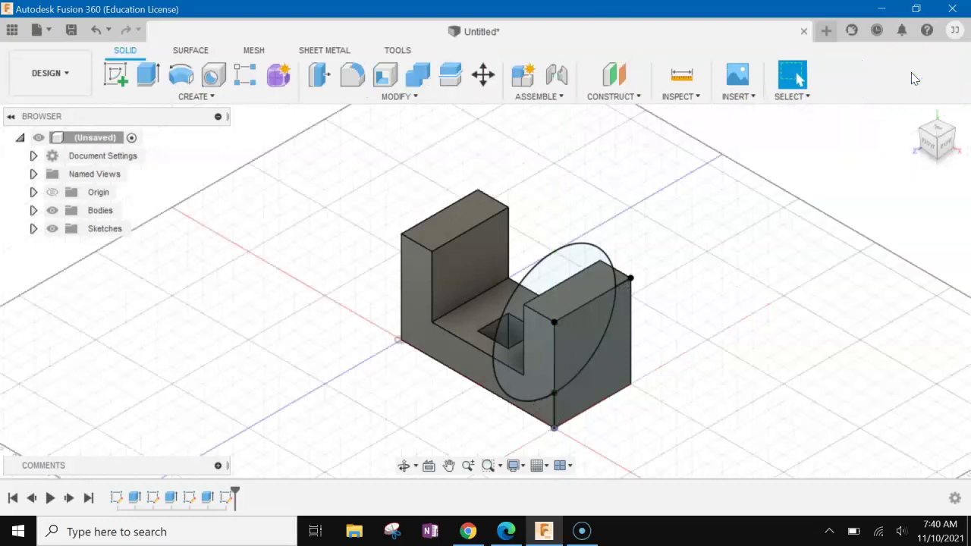
Cut both circle profiles through the two uprights with a -5.00 in extrude
mouse_move(914, 115)
click(150, 74)
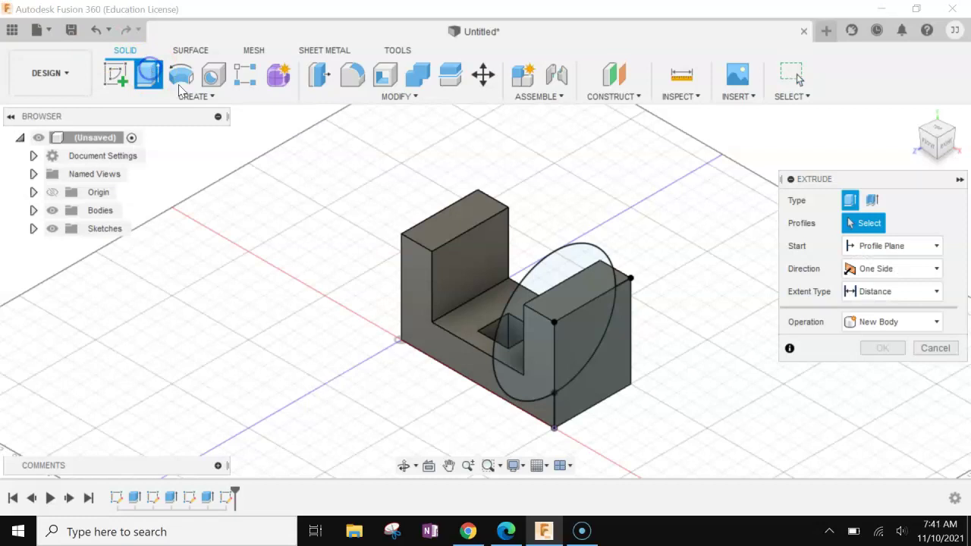
click(573, 271)
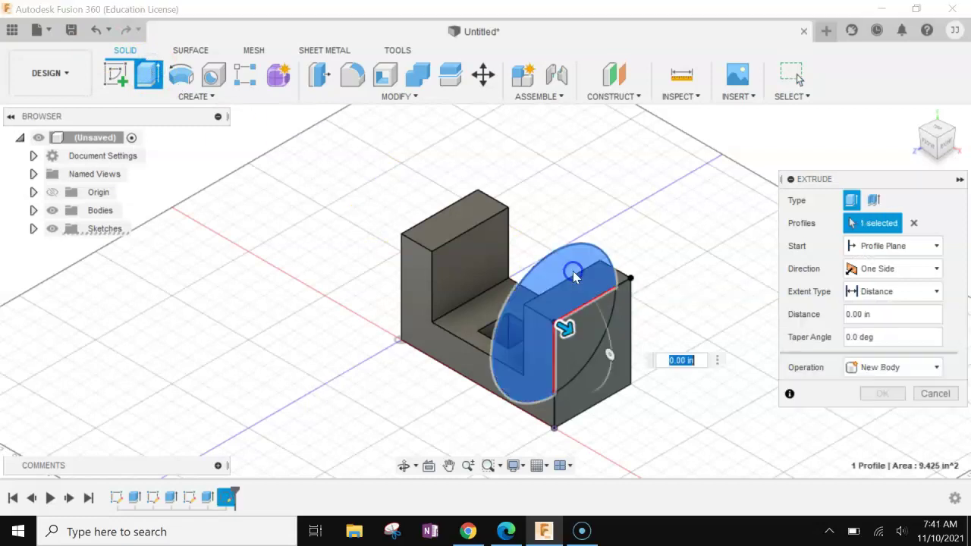
drag(565, 328, 389, 268)
click(571, 338)
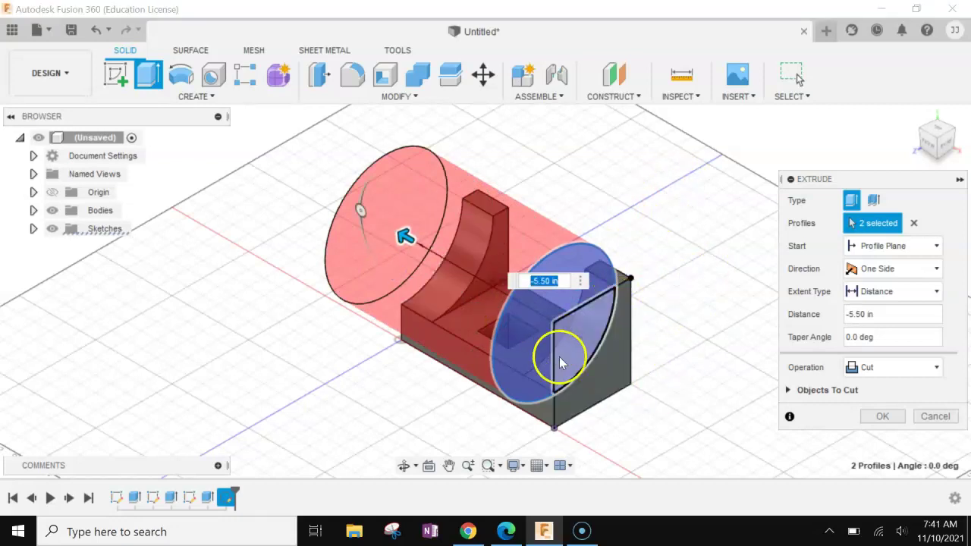
drag(403, 242, 418, 245)
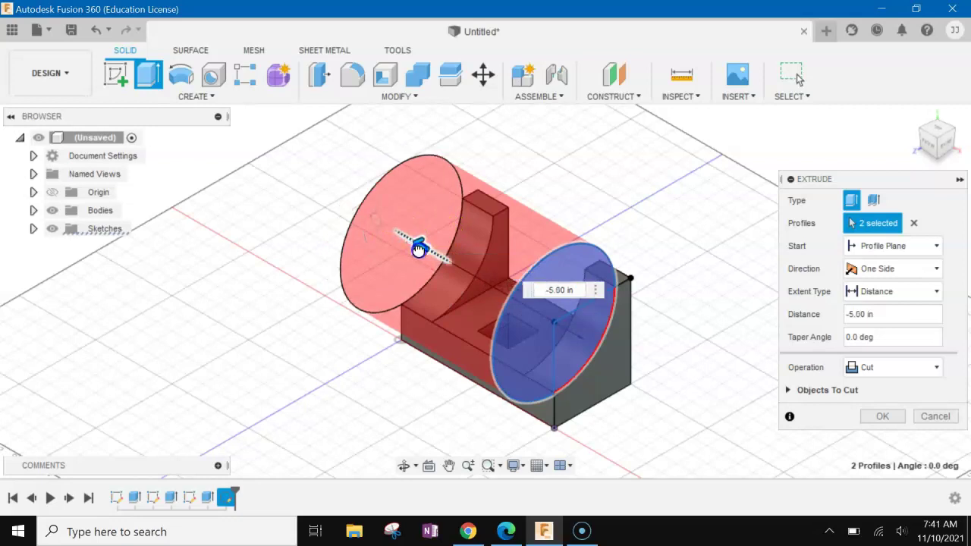
click(373, 220)
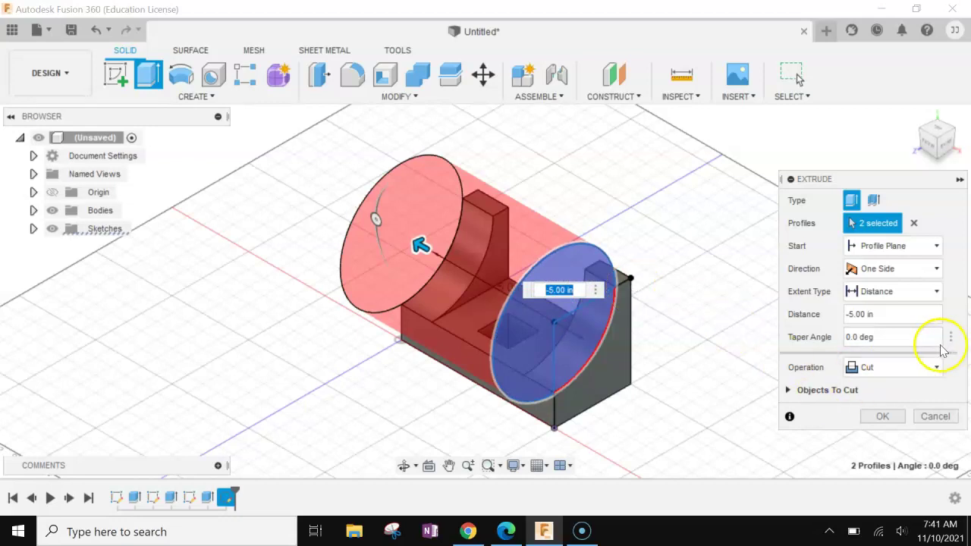
click(883, 417)
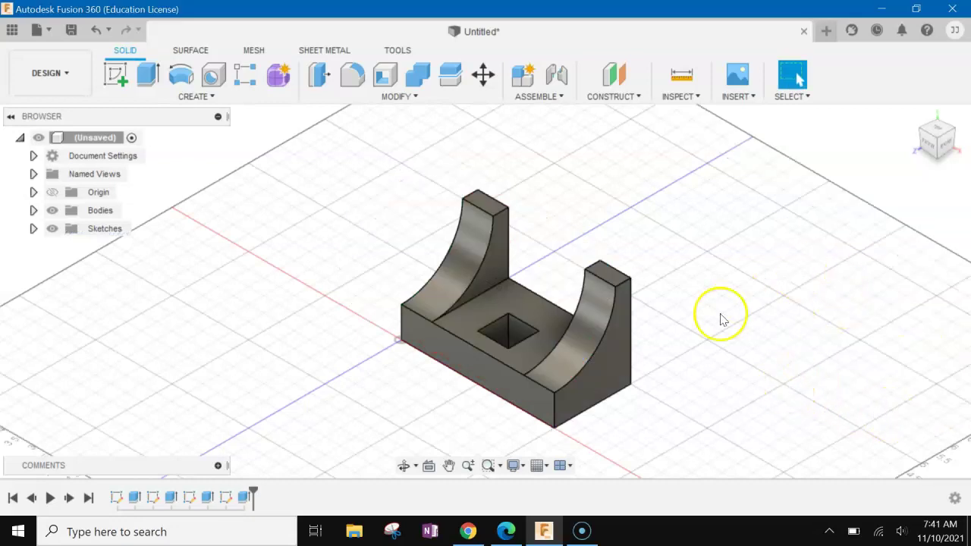
Inspect the finished block from a front-top angle and start saving the untitled design
click(403, 465)
drag(453, 358, 505, 327)
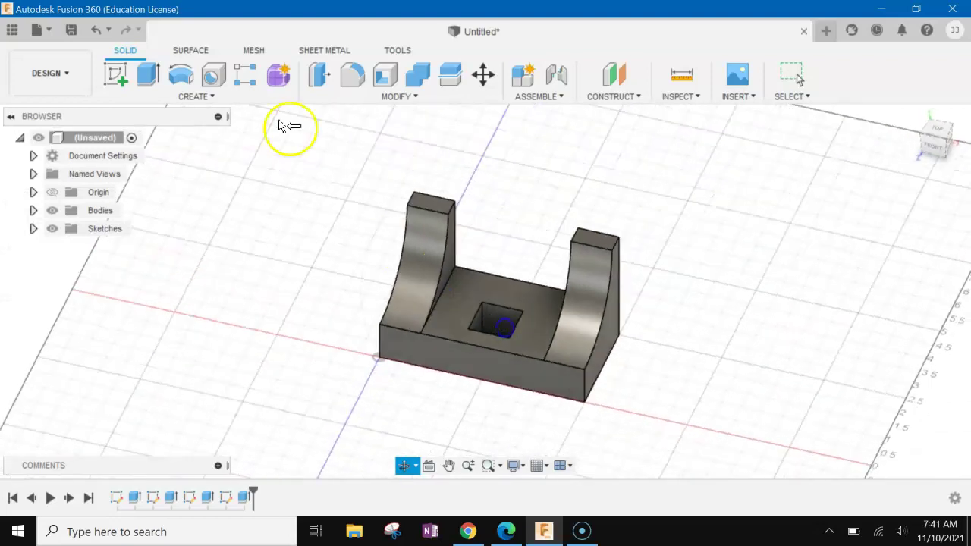
click(70, 30)
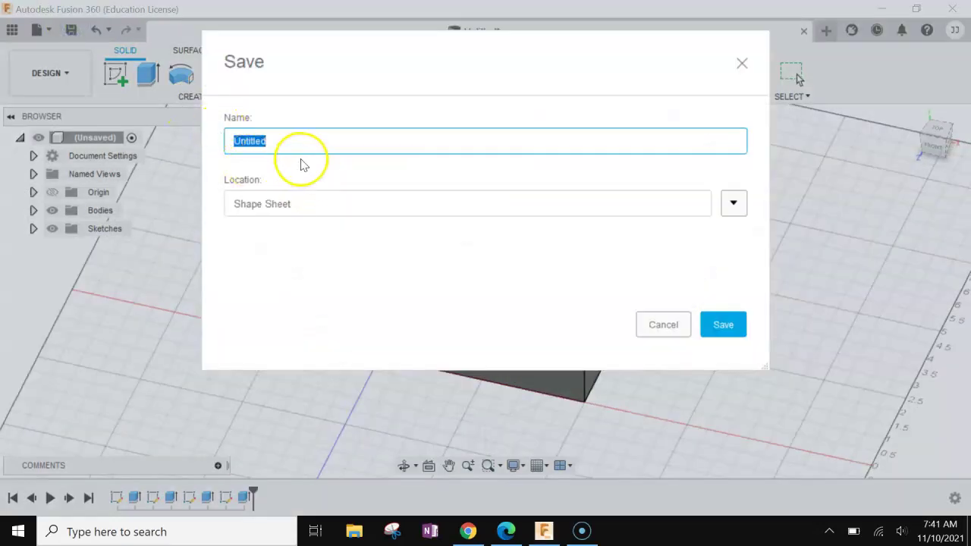